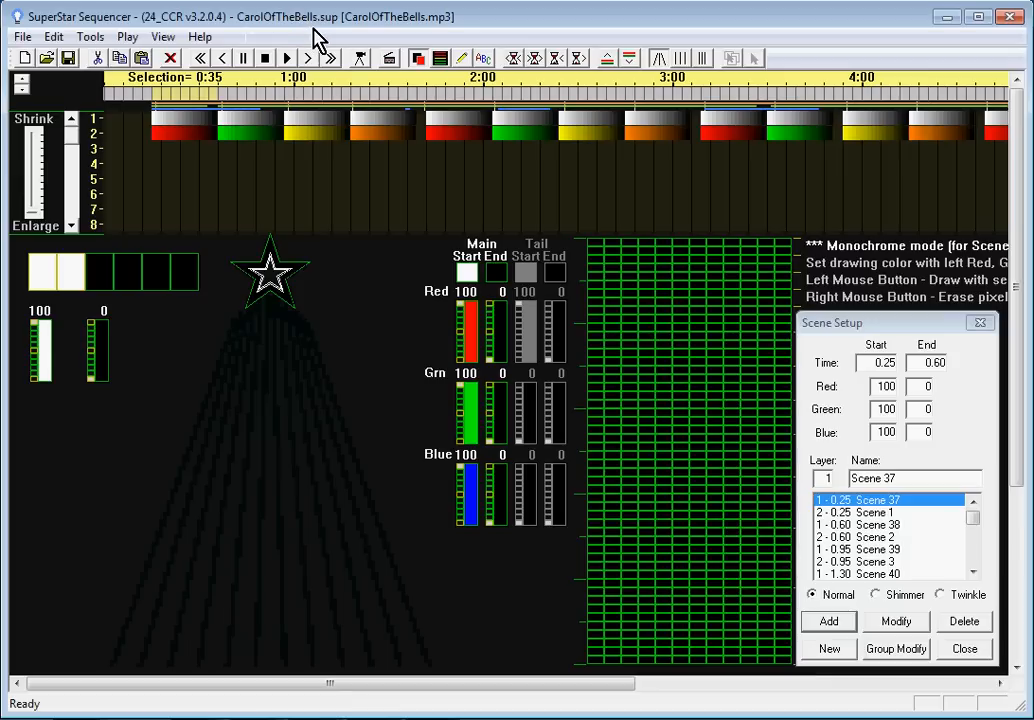
Preview the sequence animation on the tree and star, then look through the timeline's effects and return to its start
left_click(360, 60)
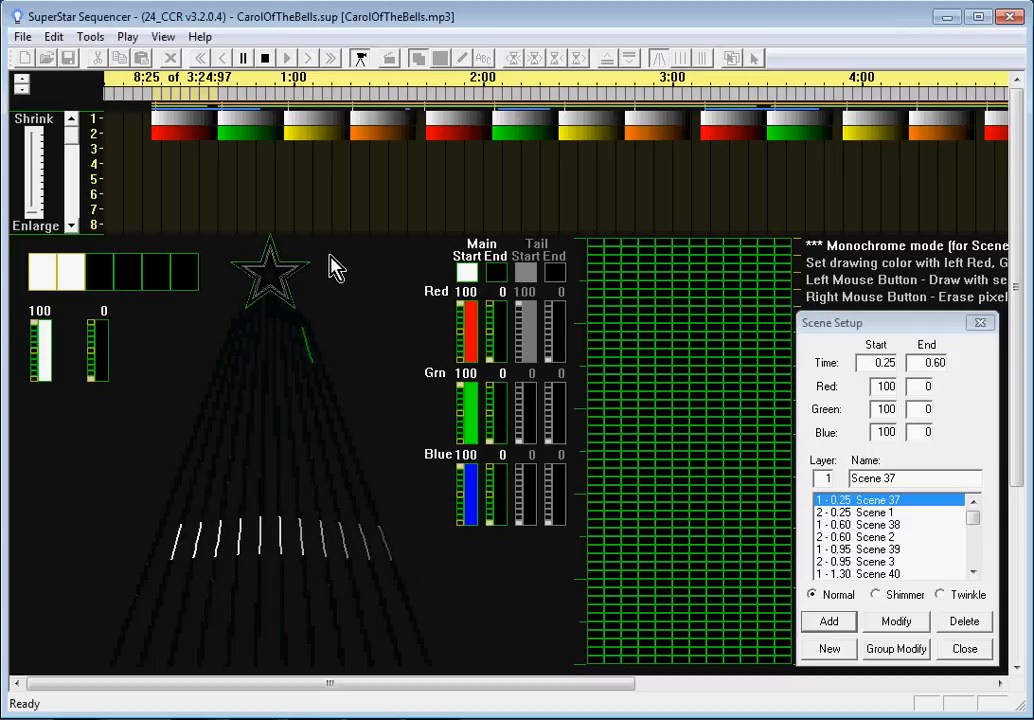
left_click(361, 59)
left_click_drag(308, 60, 308, 60)
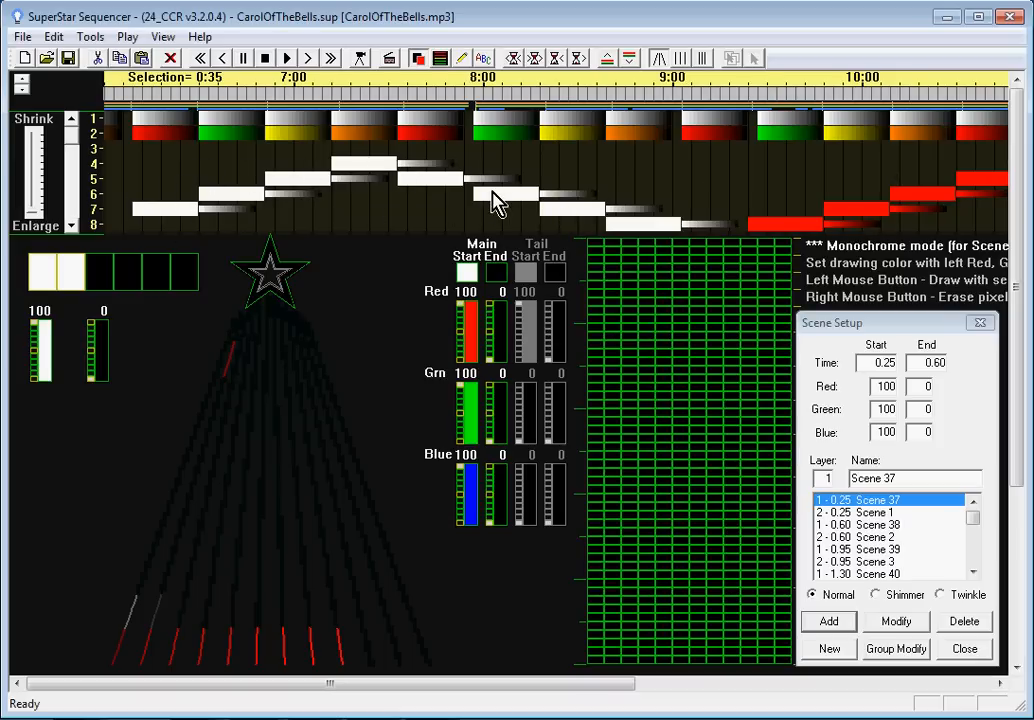
left_click(200, 57)
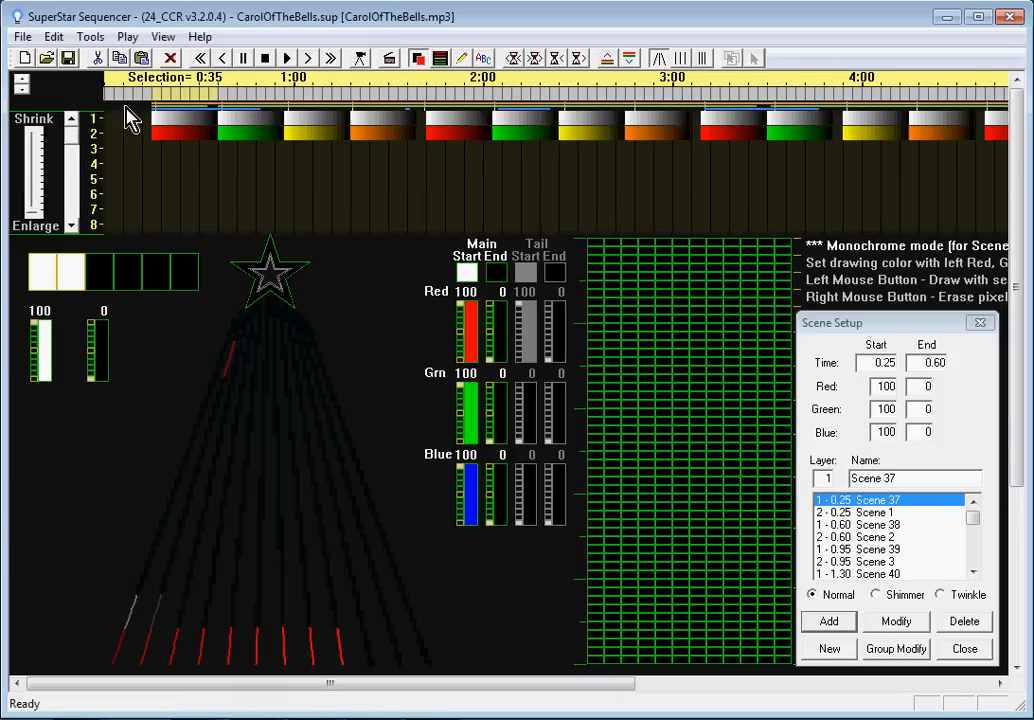
Set the star controller's unit ID to 01 in the configuration setup
left_click(90, 37)
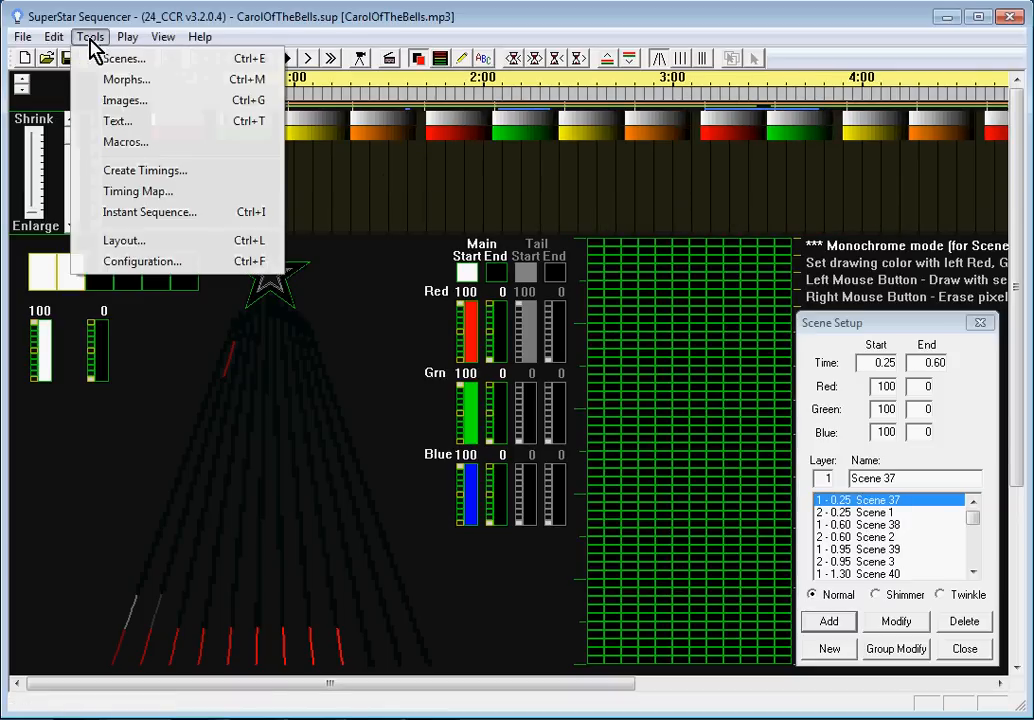
left_click(142, 262)
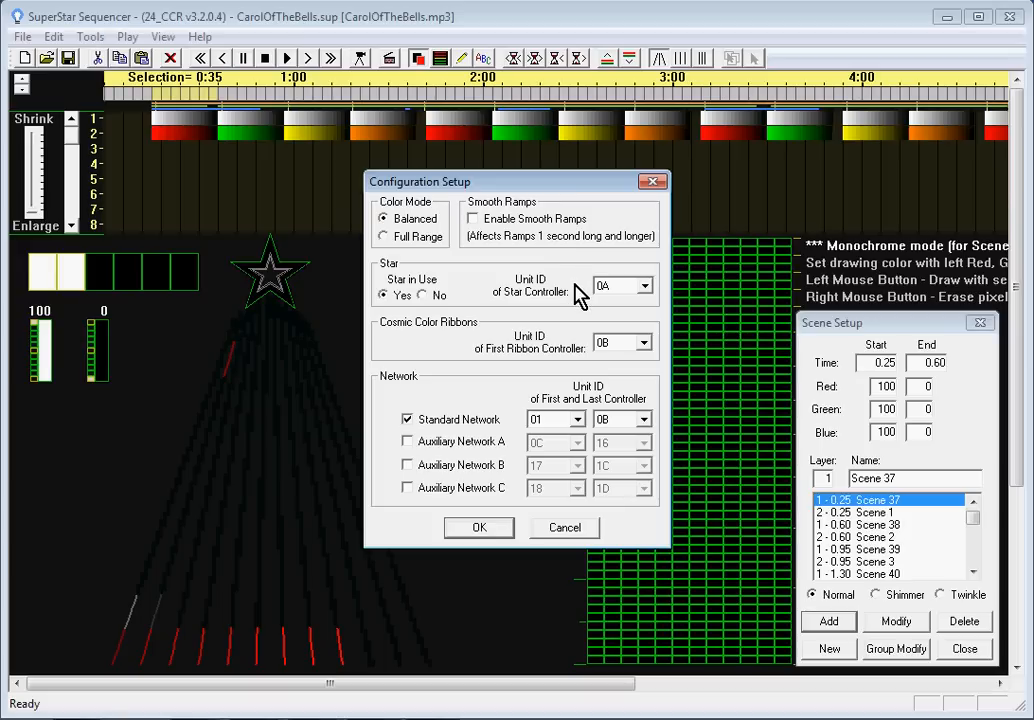
left_click(646, 288)
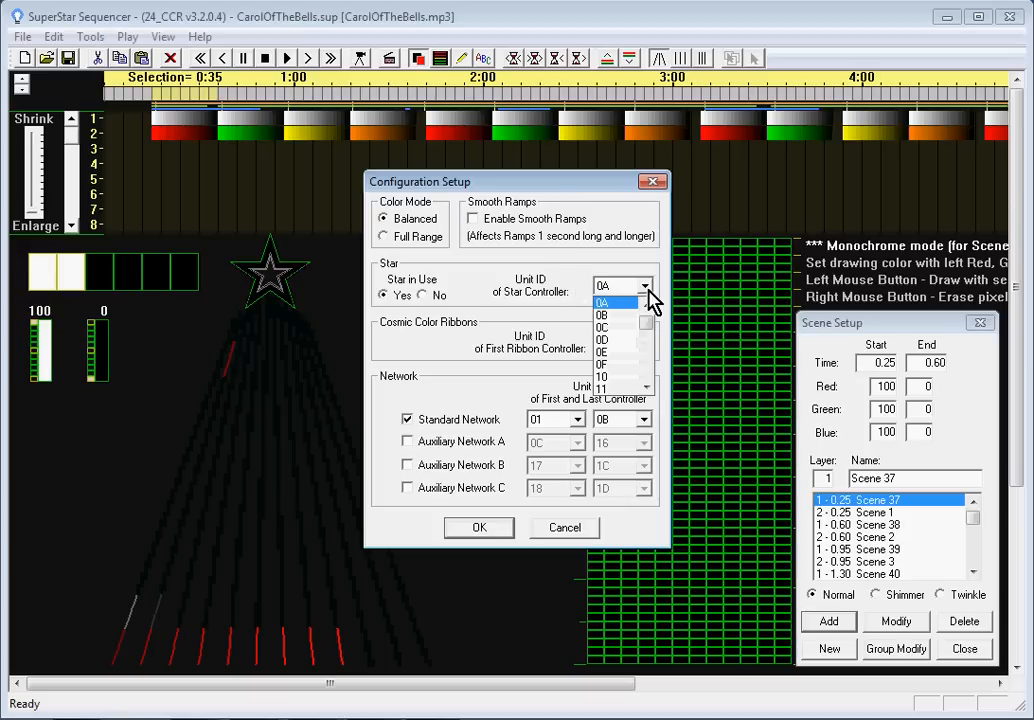
left_click_drag(648, 322, 649, 304)
left_click(610, 302)
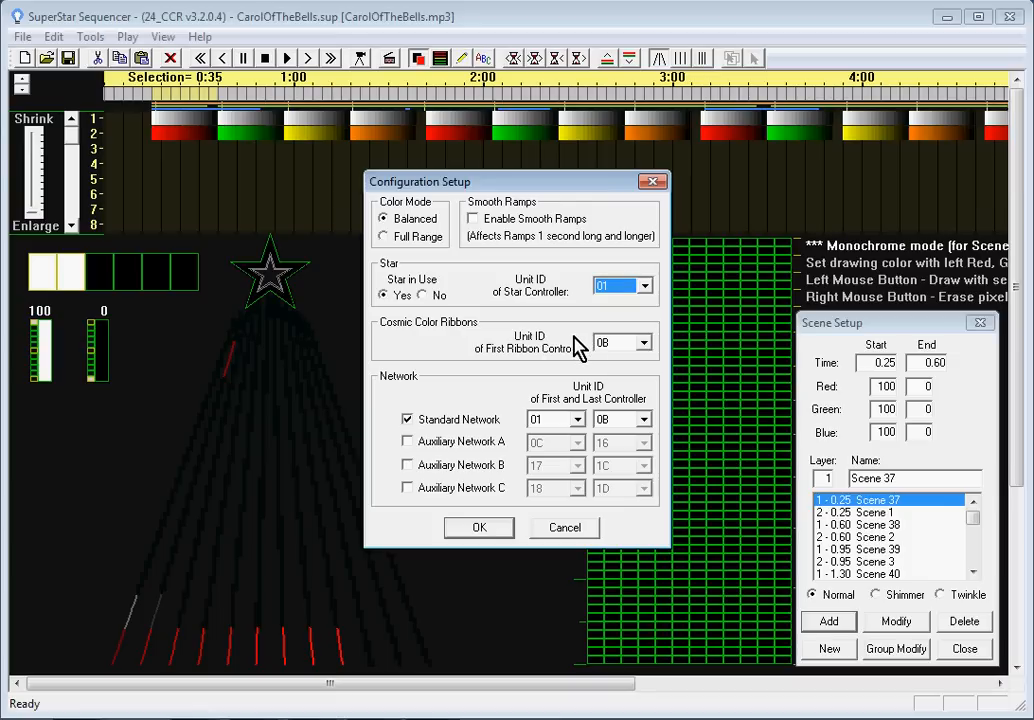
Set the unit ID of the first Cosmic Color Ribbon controller to 03
left_click(644, 343)
left_click_drag(645, 390, 649, 376)
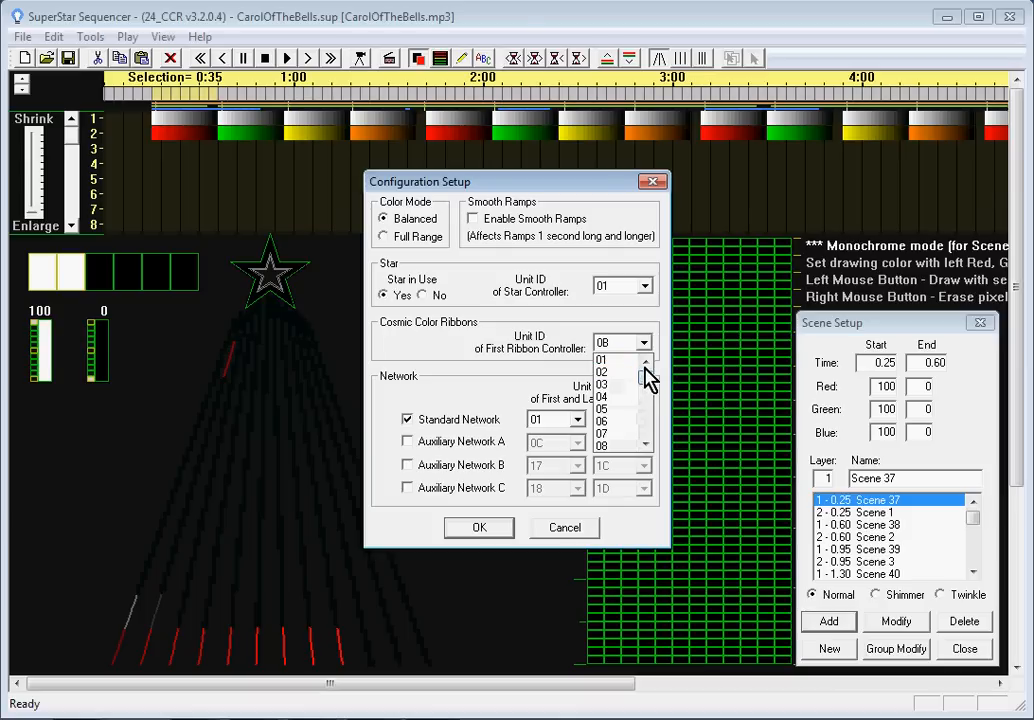
left_click(608, 385)
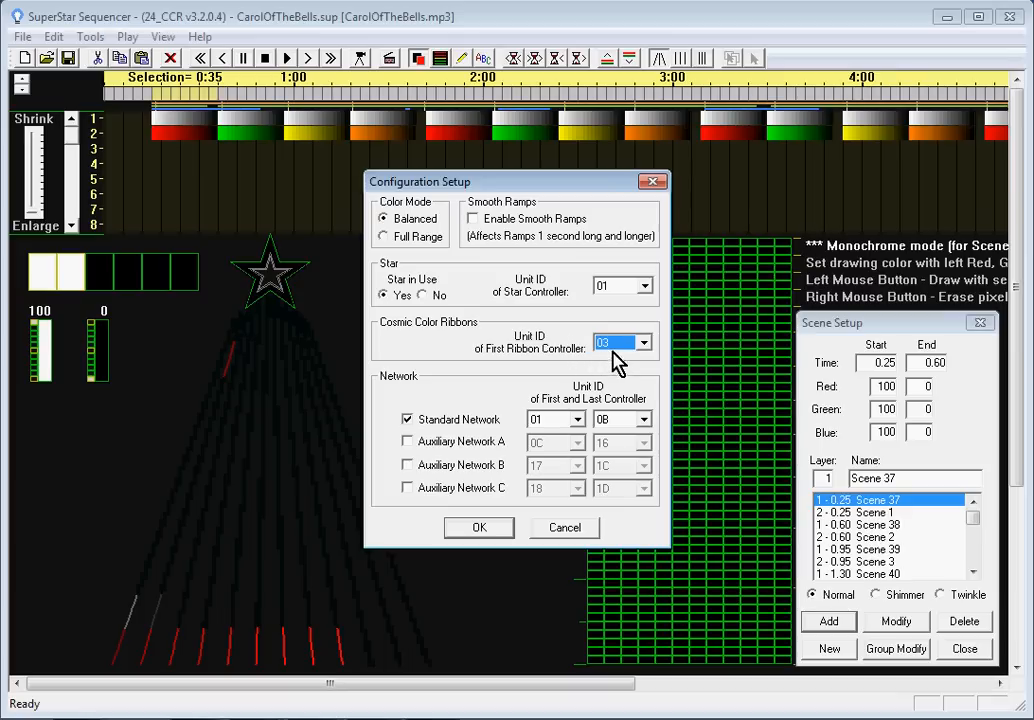
left_click(617, 345)
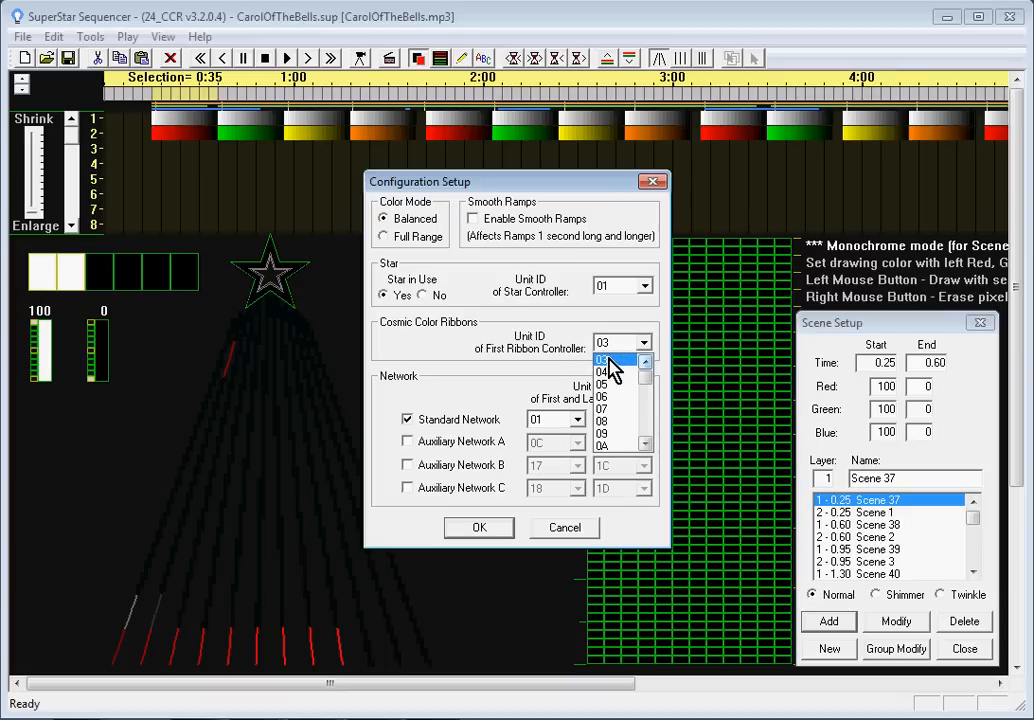
left_click(608, 360)
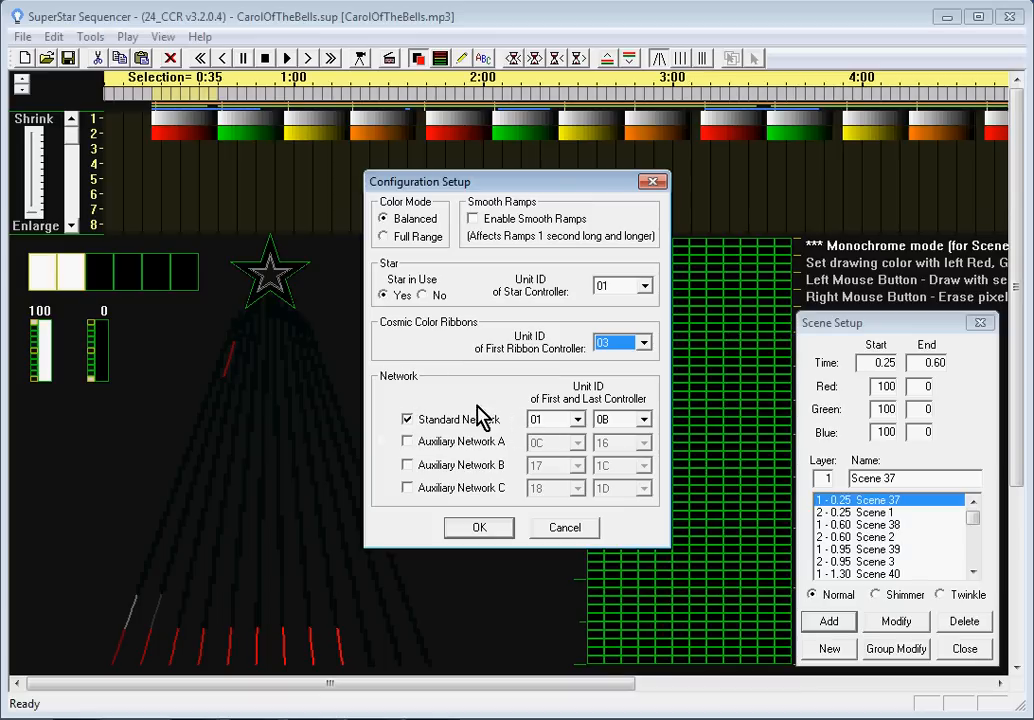
Enable Auxiliary Network A and set the Standard Network's last controller unit ID to 08
left_click(407, 442)
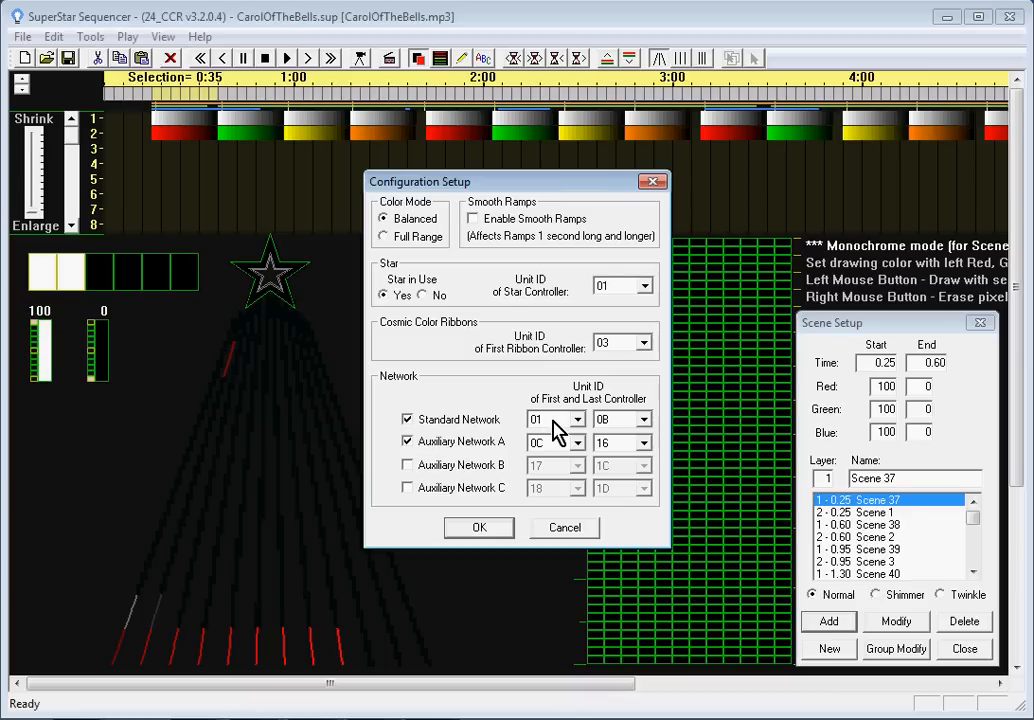
left_click(645, 420)
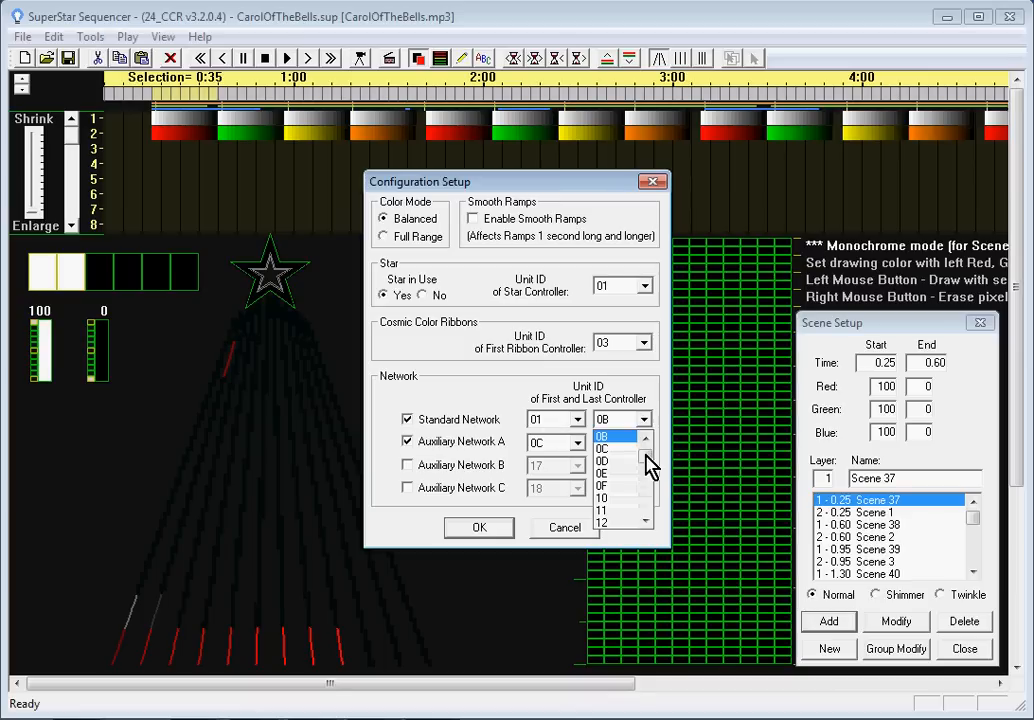
left_click_drag(651, 462, 647, 449)
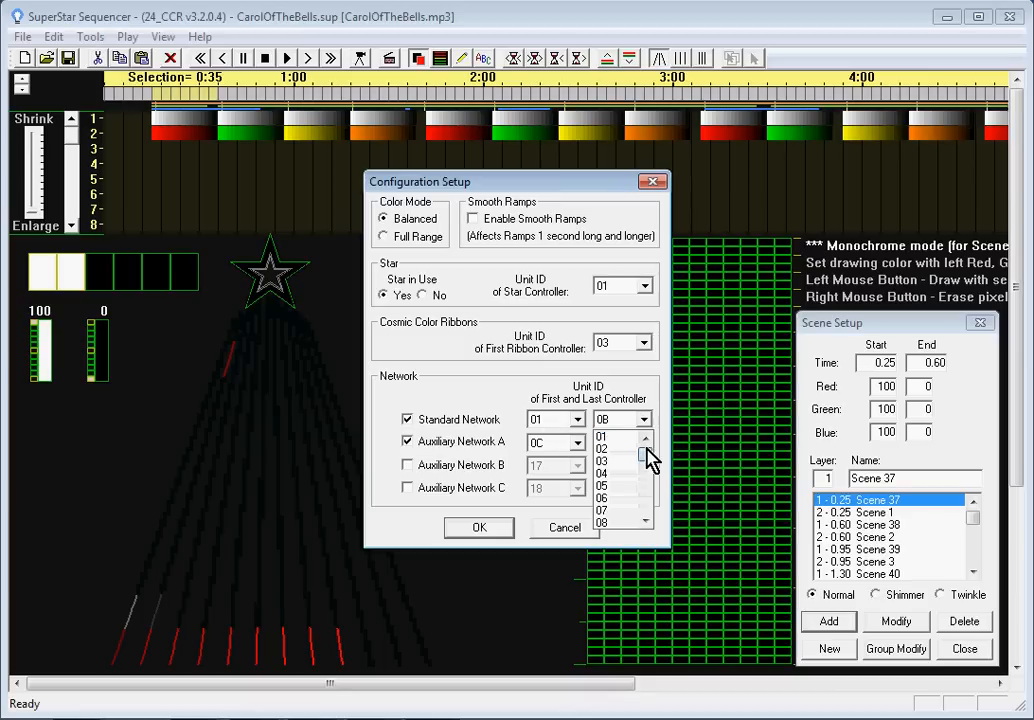
left_click(621, 522)
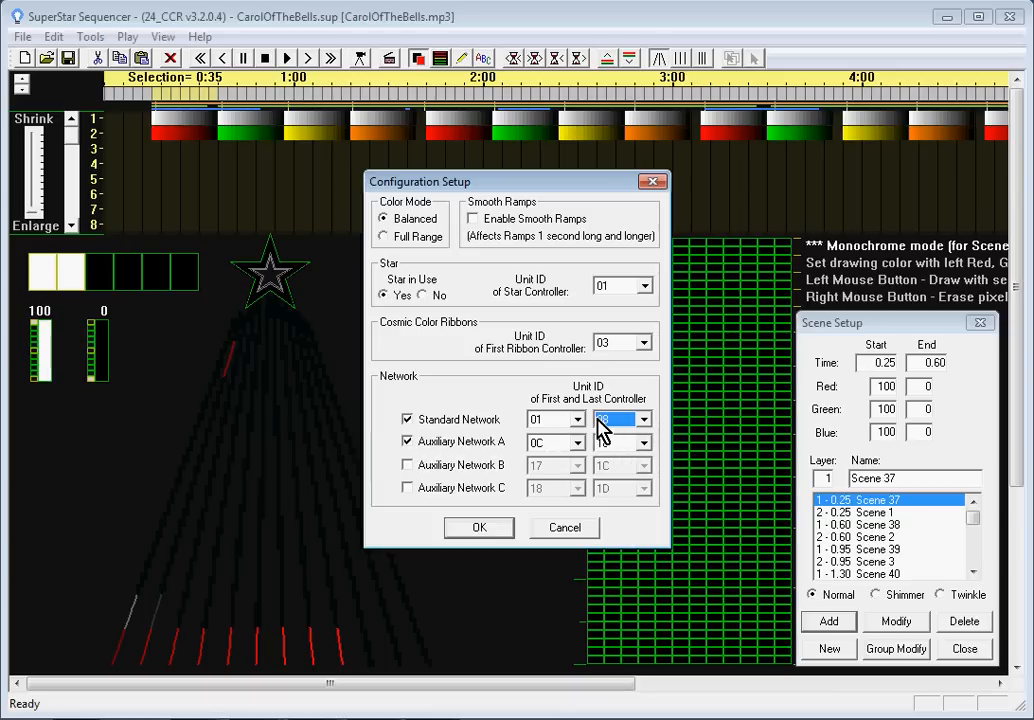
Set Auxiliary Network A's first controller to 09 and last to 0E, and accept the configuration
left_click(577, 443)
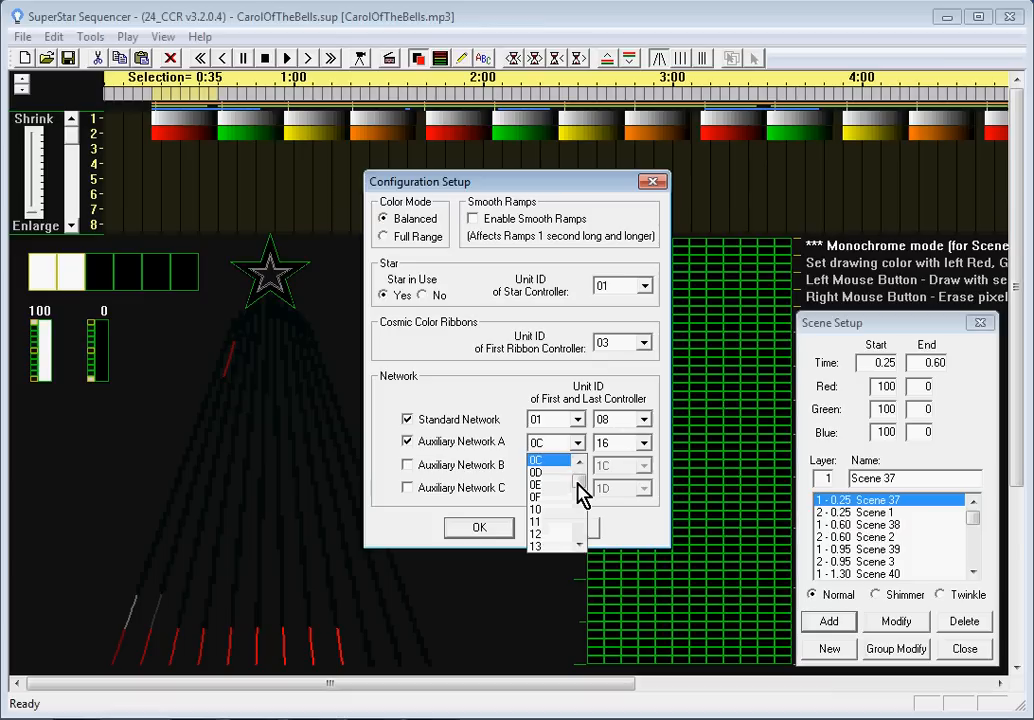
scroll(582, 488, "up", 4)
left_click(578, 544)
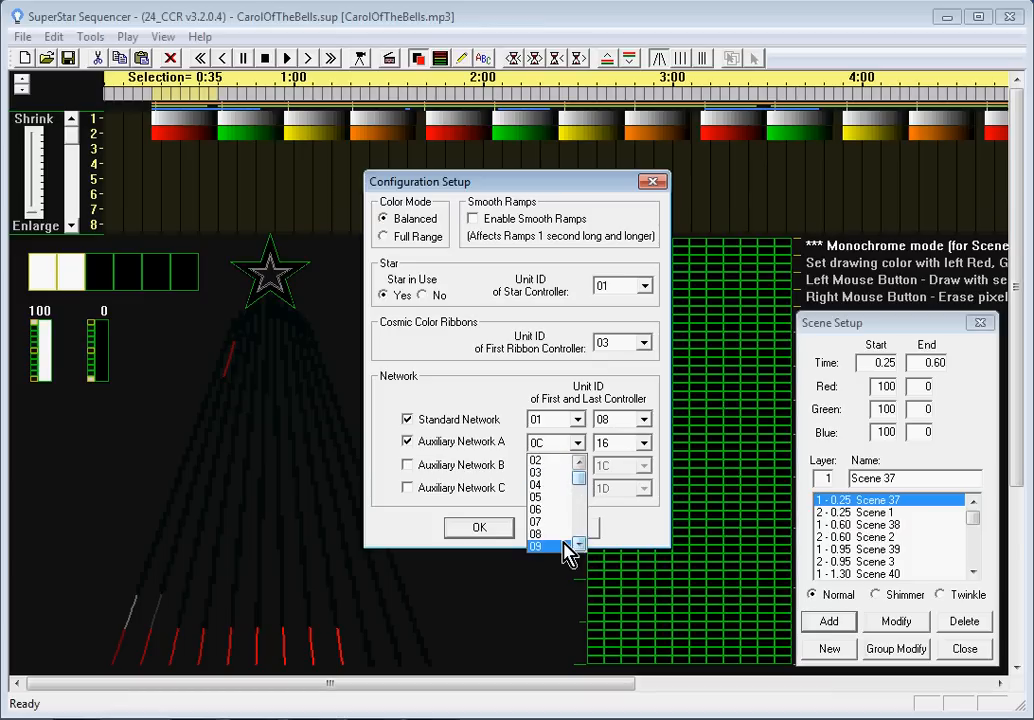
left_click(552, 545)
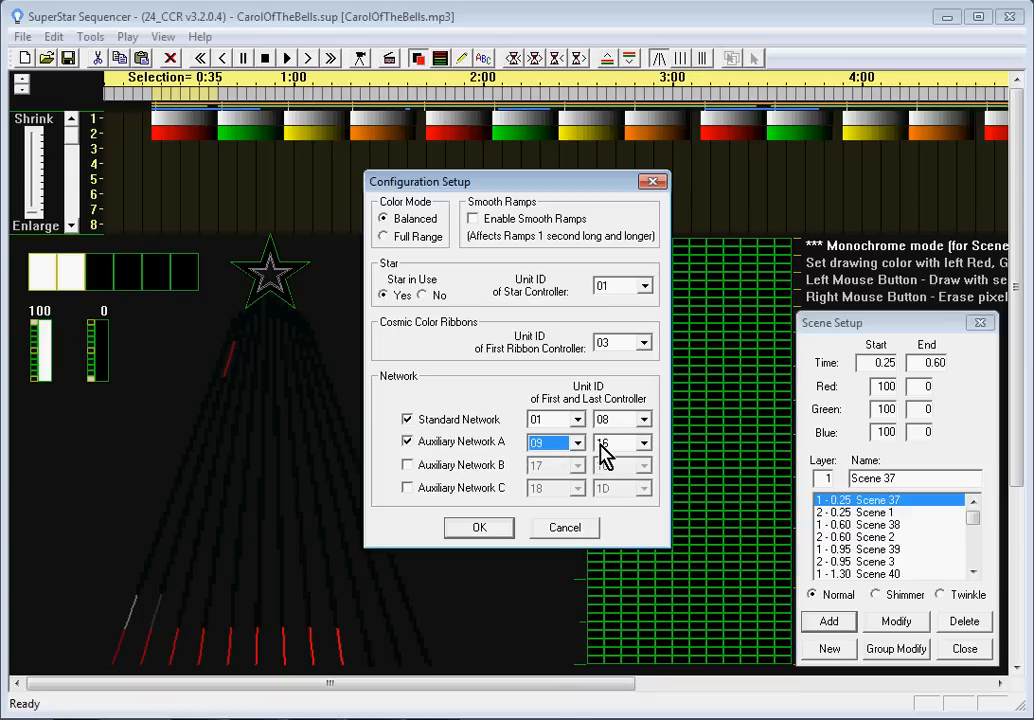
left_click(643, 445)
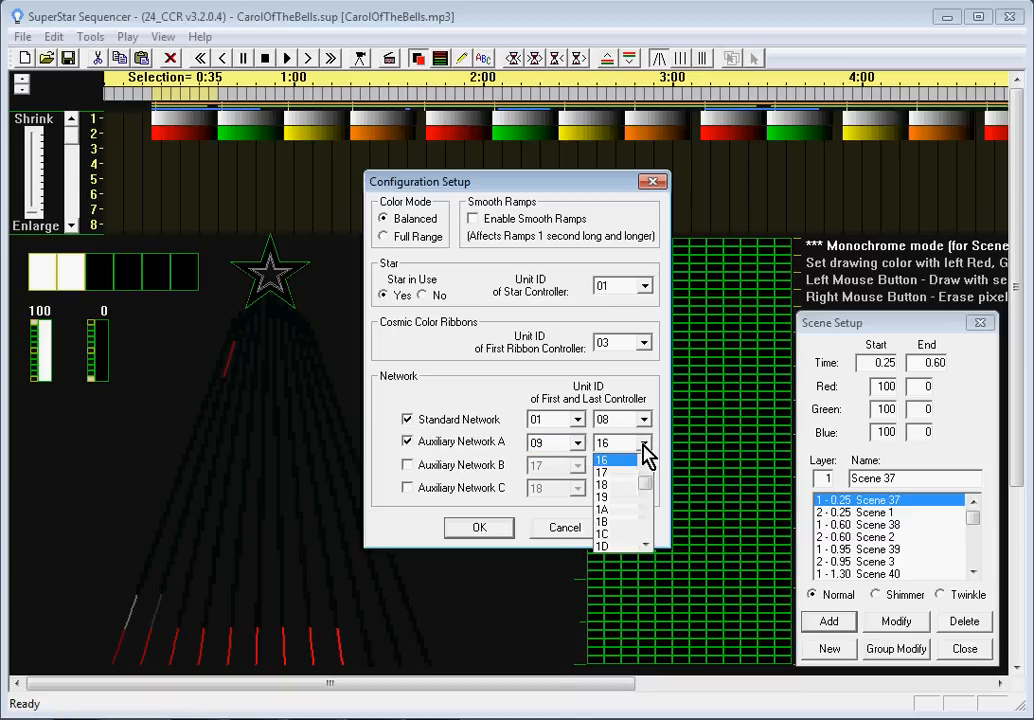
left_click_drag(641, 483, 644, 473)
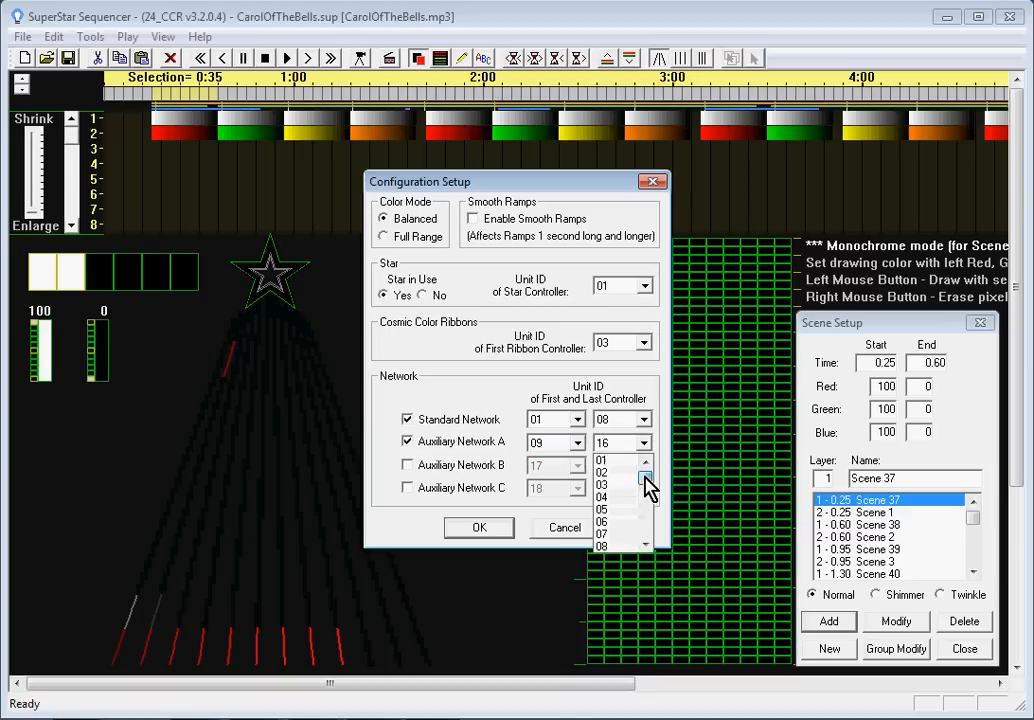
left_click(645, 545)
left_click(645, 545)
left_click(649, 547)
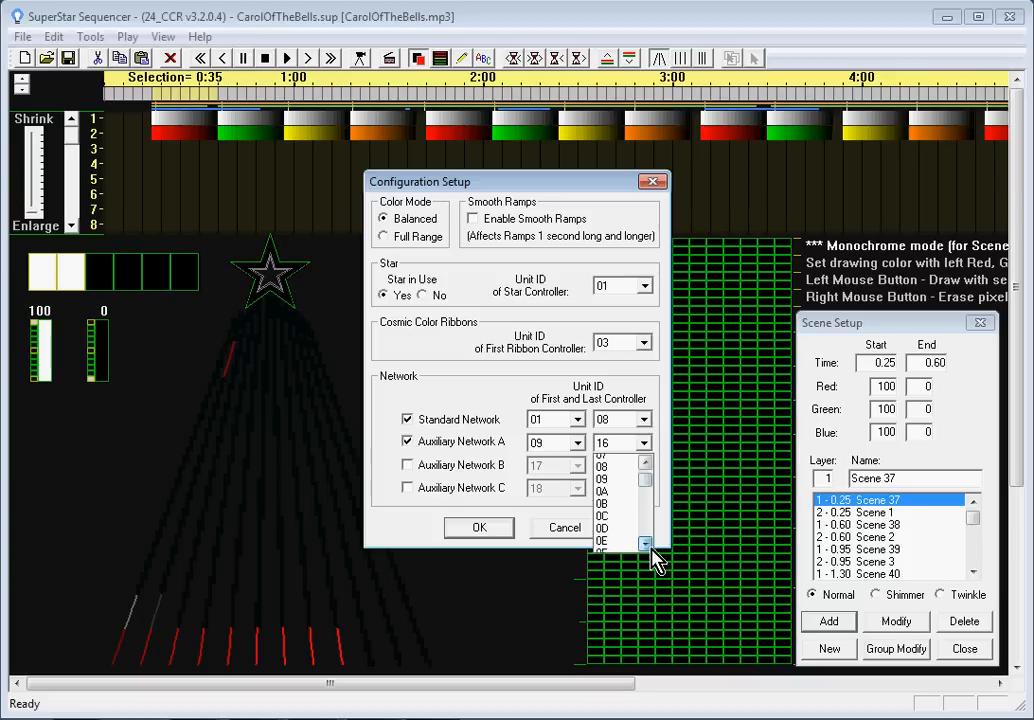
left_click(649, 543)
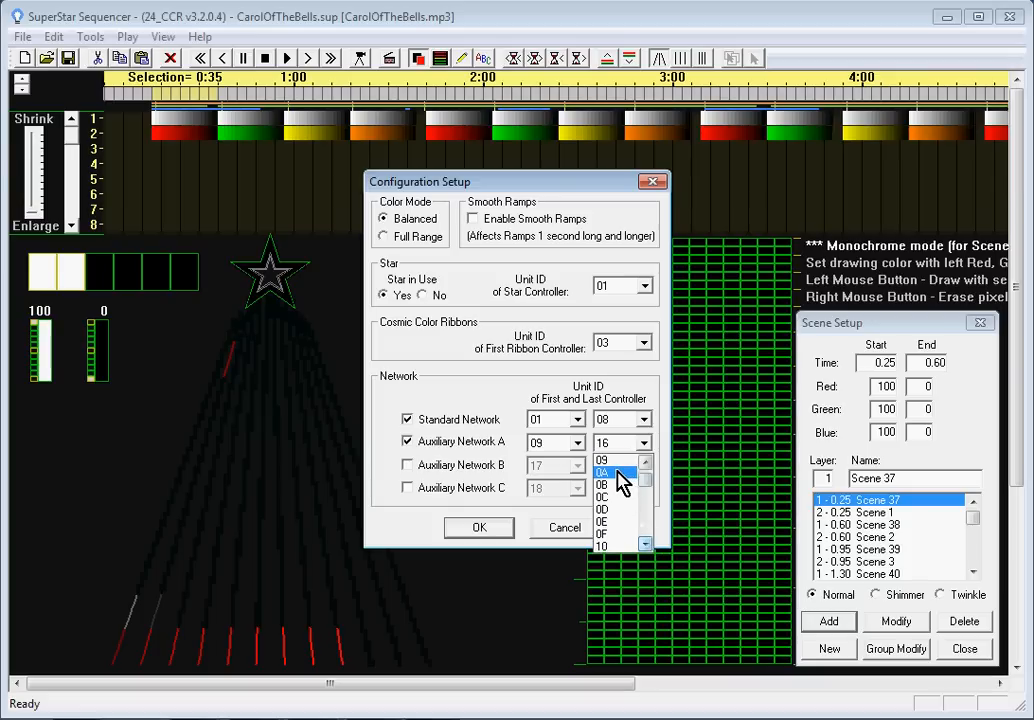
left_click(610, 524)
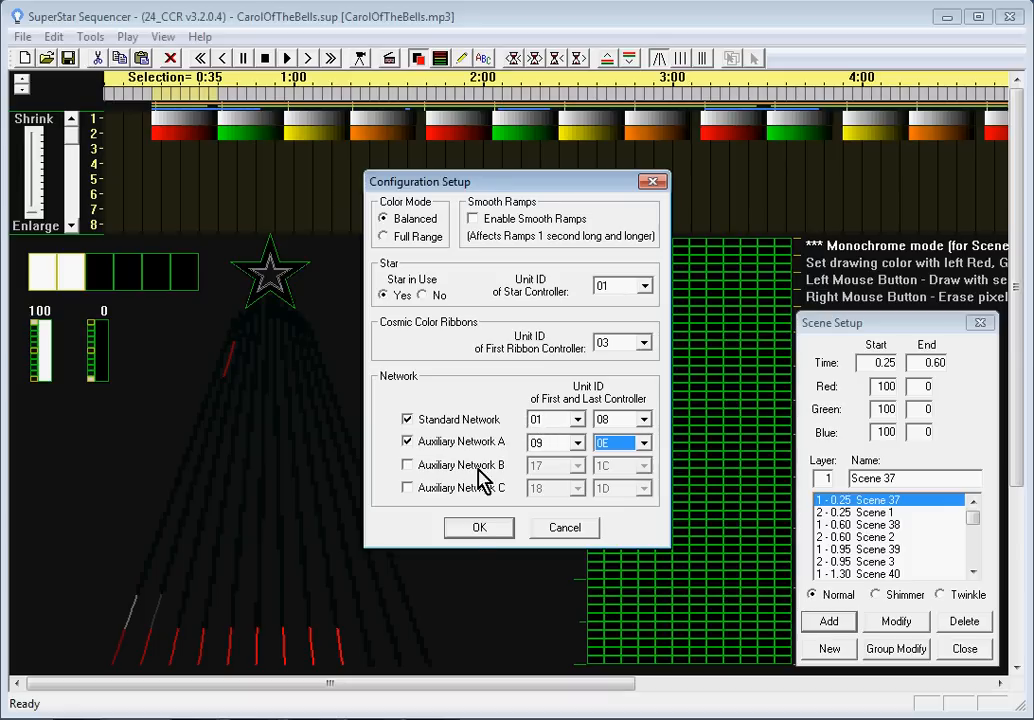
left_click(478, 528)
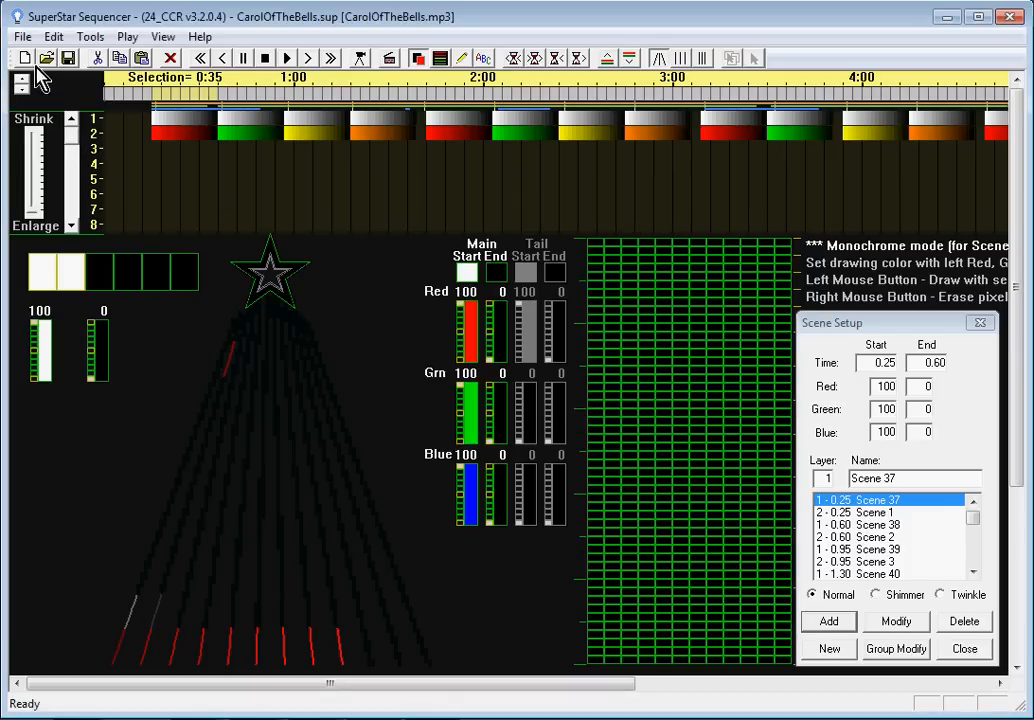
Export the sequence as the Light-O-Rama musical sequence CarolOfTheBells_sup.lms in the Sequences folder
left_click(20, 40)
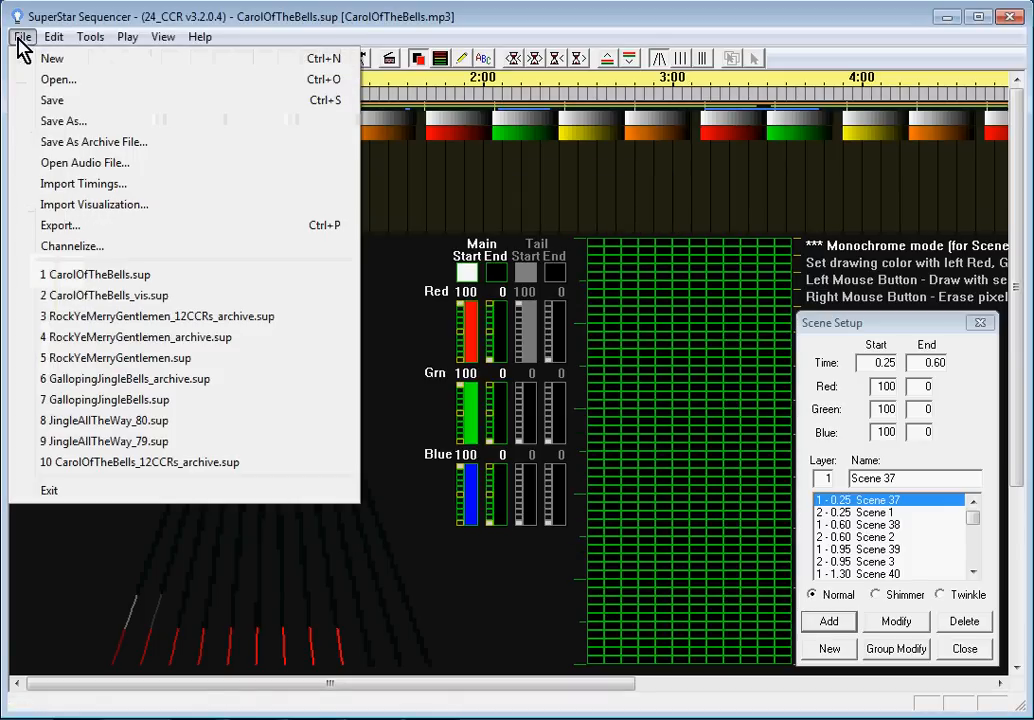
left_click(65, 228)
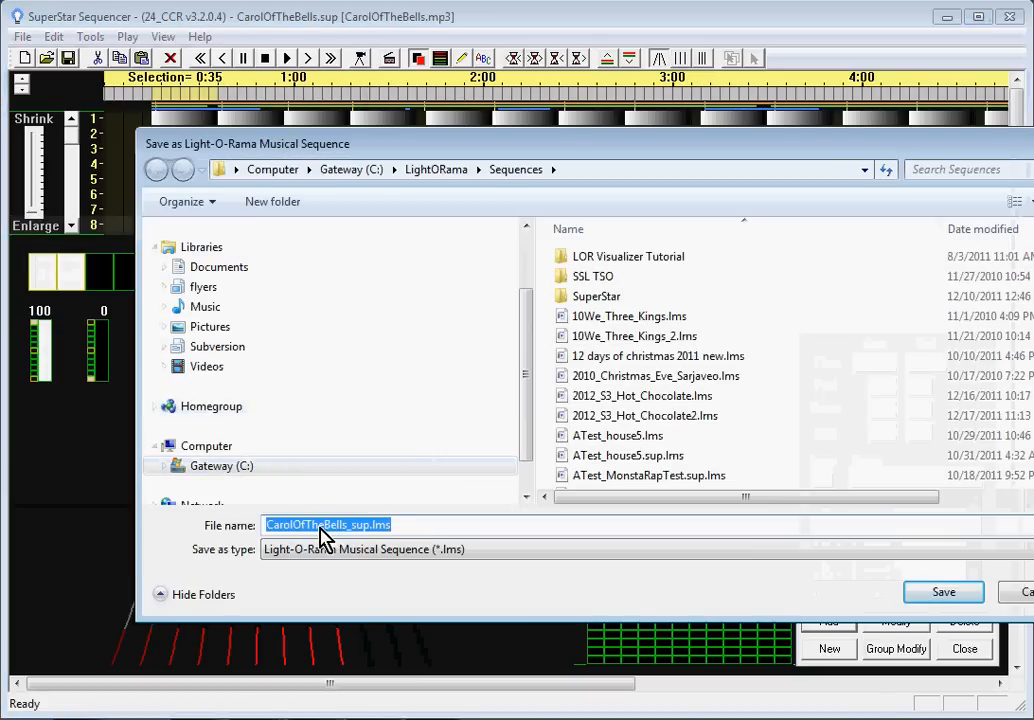
left_click(326, 532)
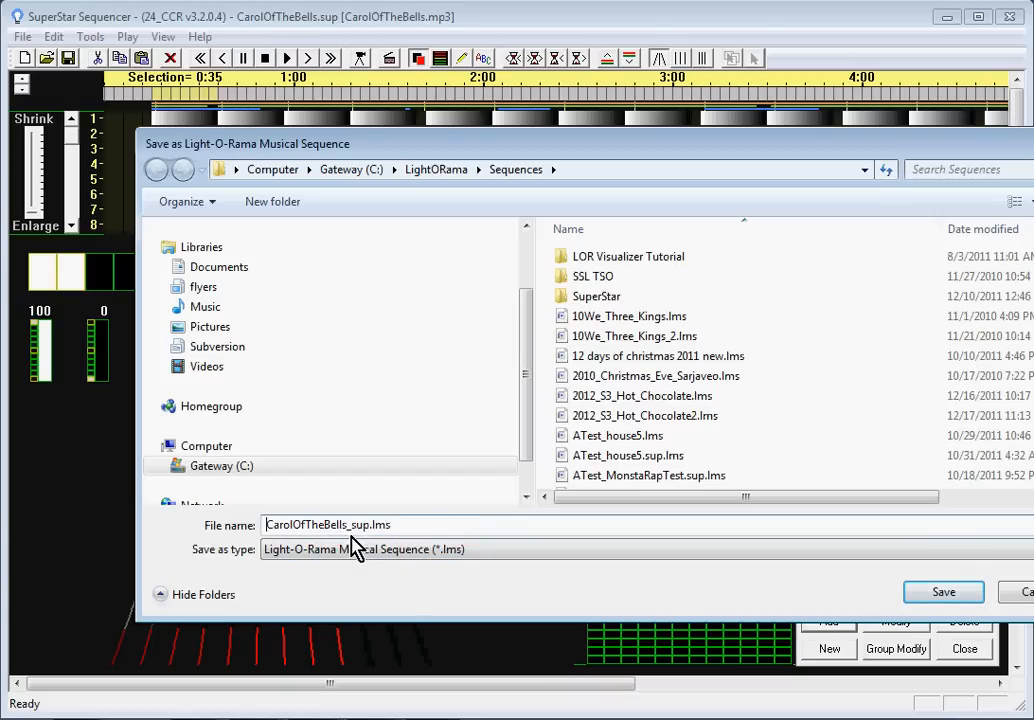
left_click(930, 594)
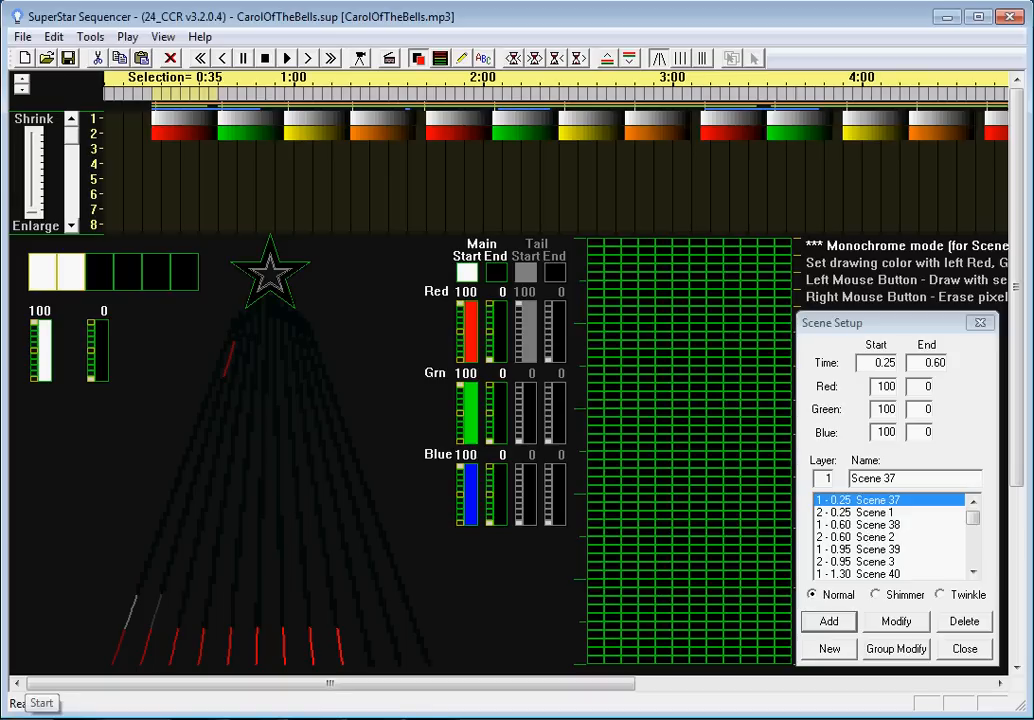
Launch the Light-O-Rama Sequence Editor, open the existing sequence CarolOfTheBells_sup.lms, and reposition the editor window
left_click(10, 712)
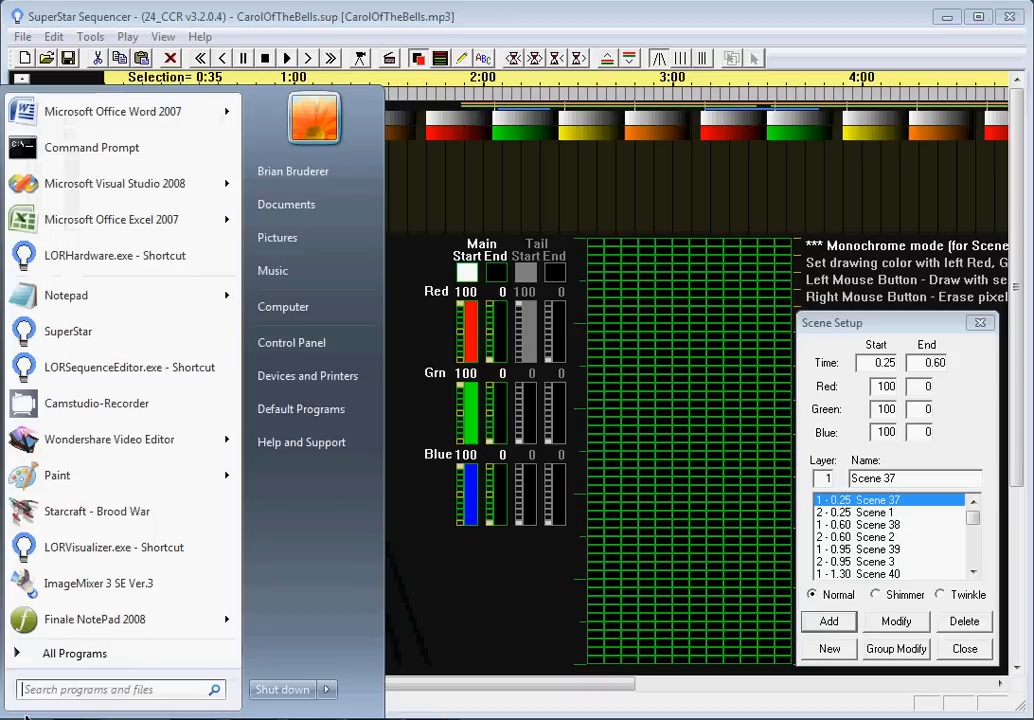
left_click(90, 376)
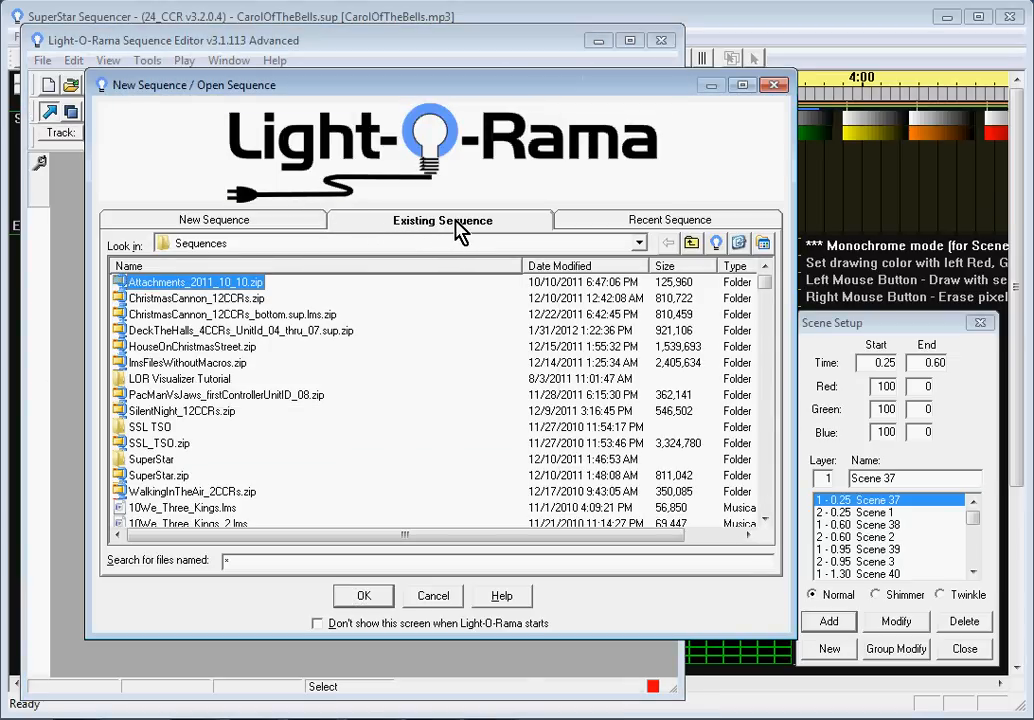
left_click(567, 265)
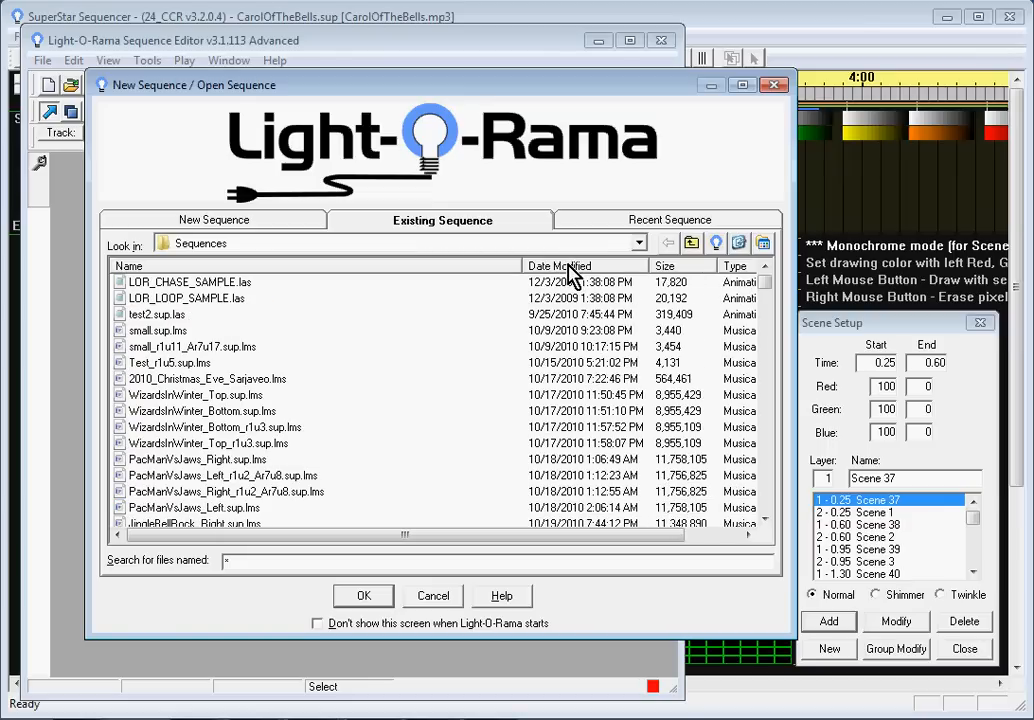
left_click(568, 266)
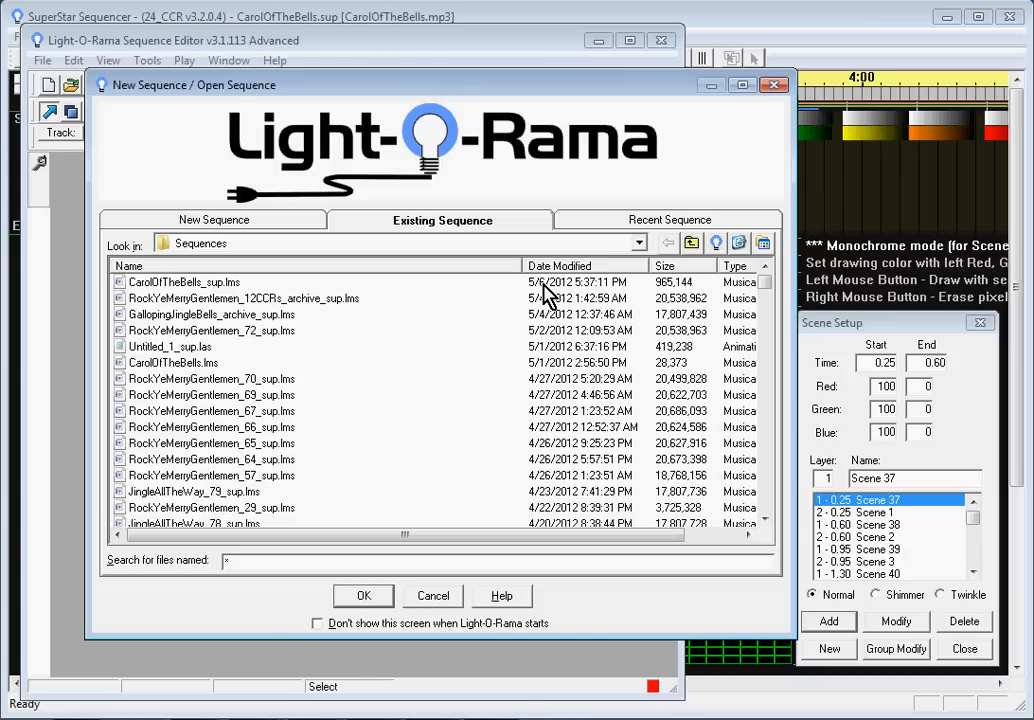
left_click(221, 283)
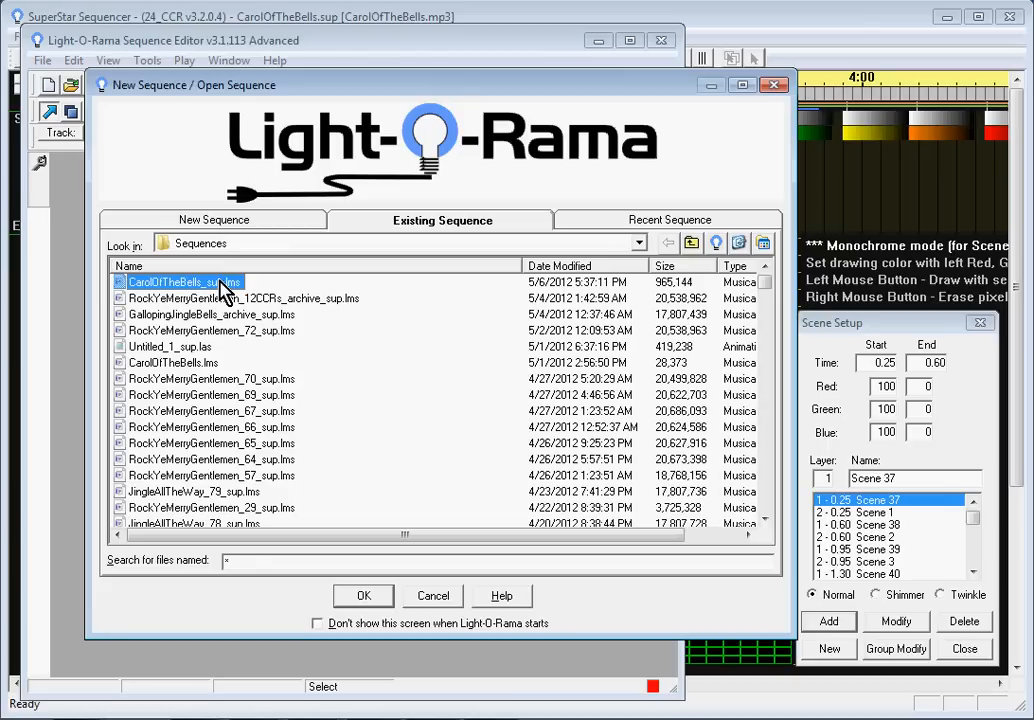
left_click(364, 597)
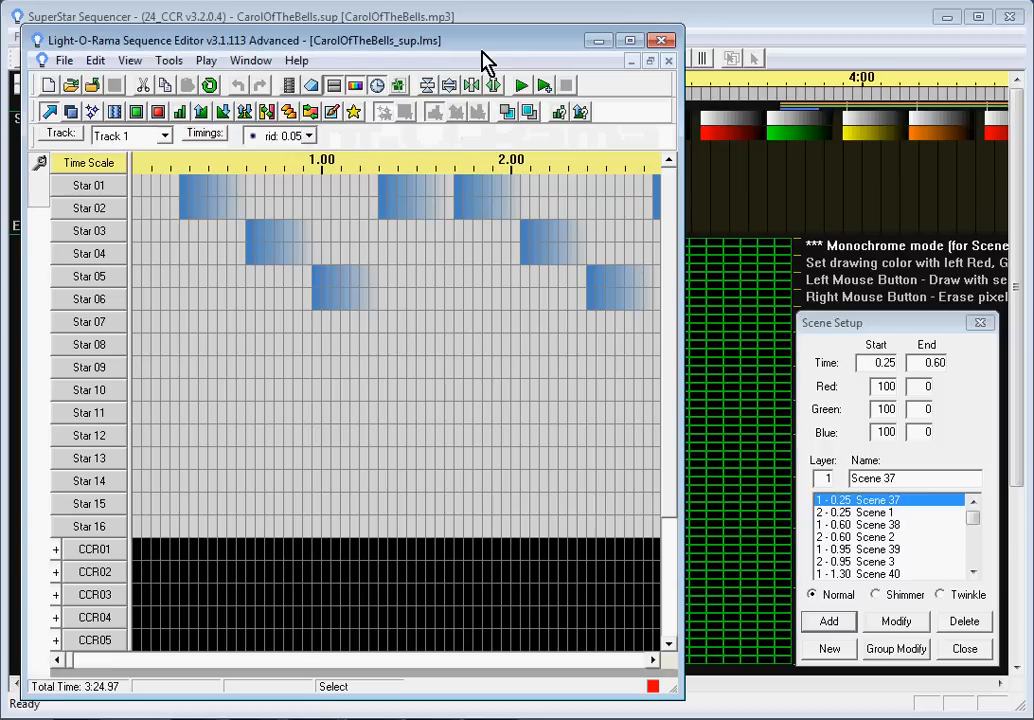
left_click_drag(481, 46, 465, 21)
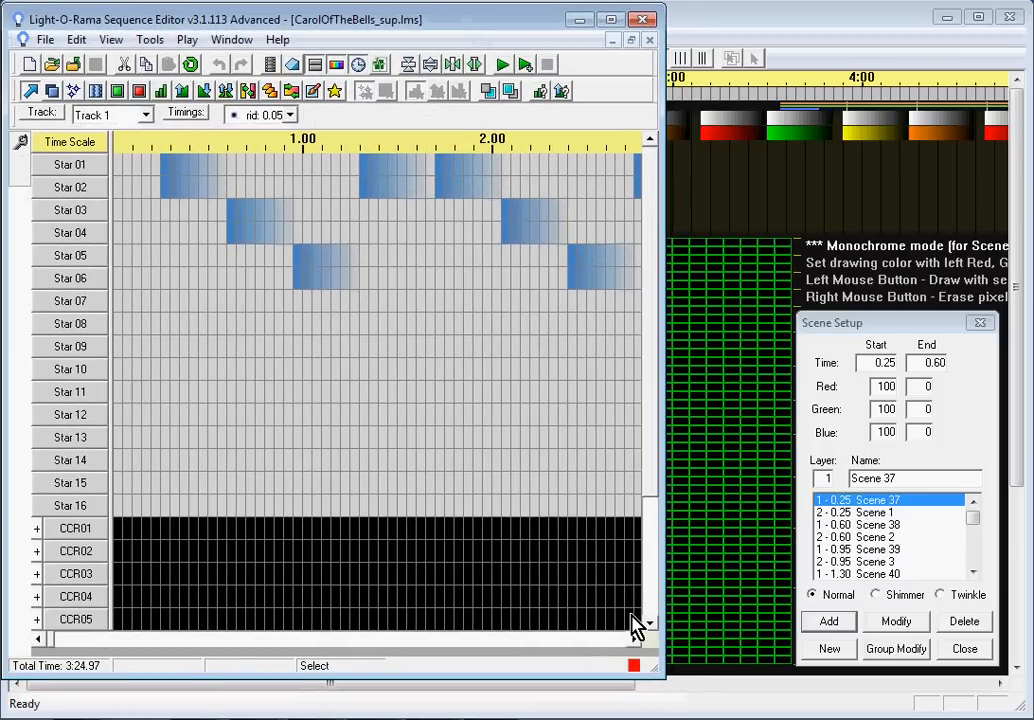
Enlarge the editor window and inspect the CCR01 group's individual pixel channels, collapsing the group again
left_click_drag(662, 677, 1028, 716)
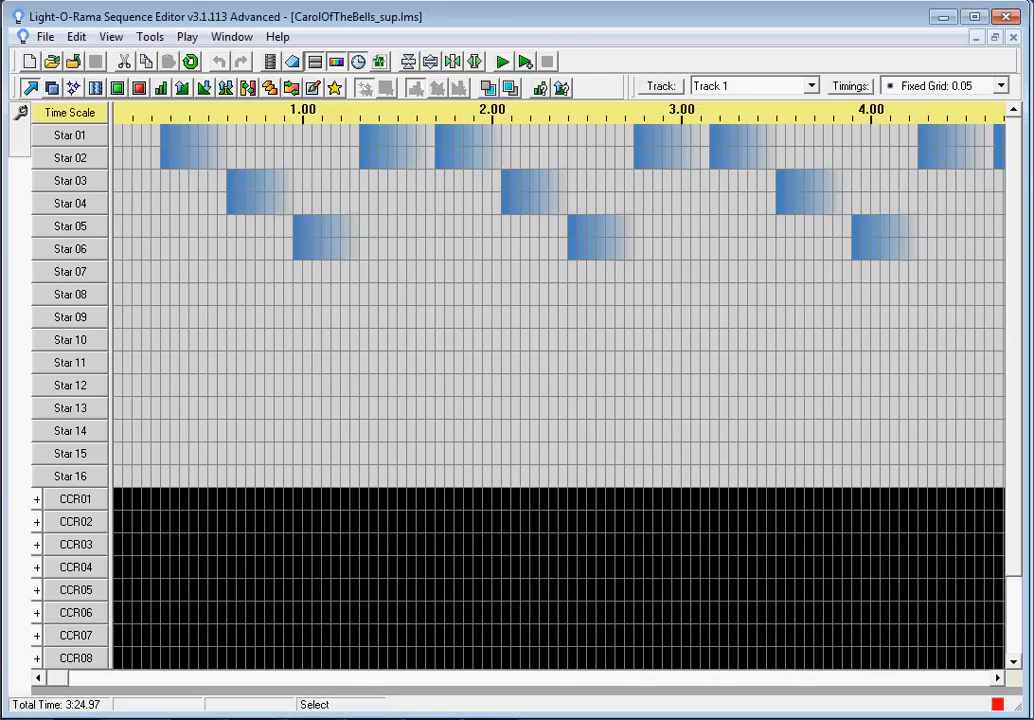
scroll(1010, 250, "down", 2)
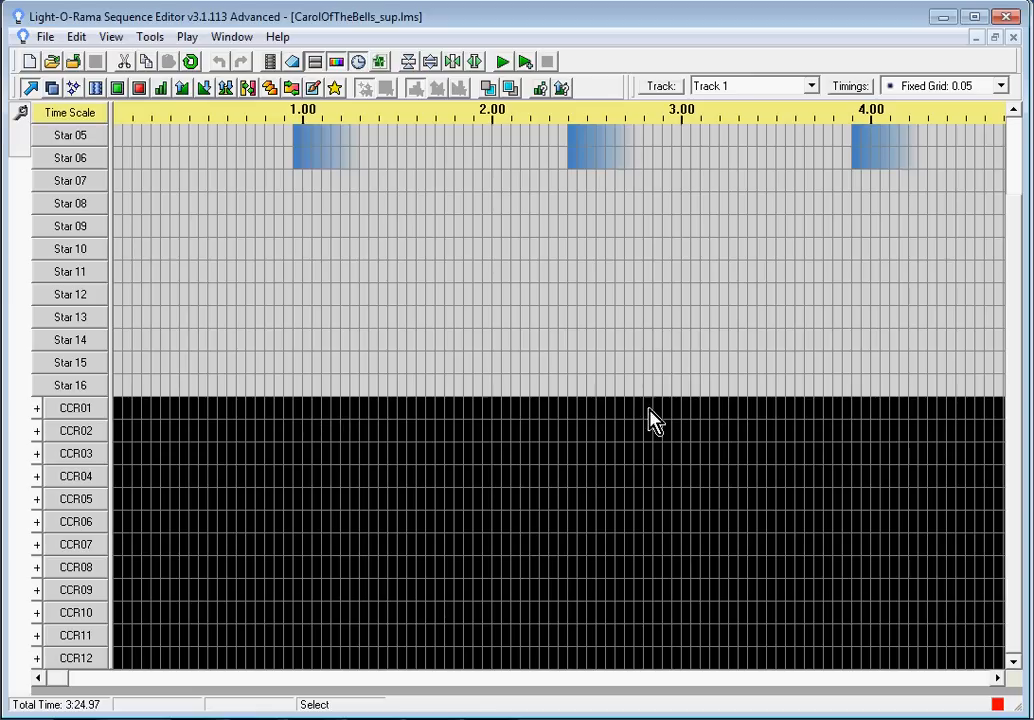
left_click(37, 410)
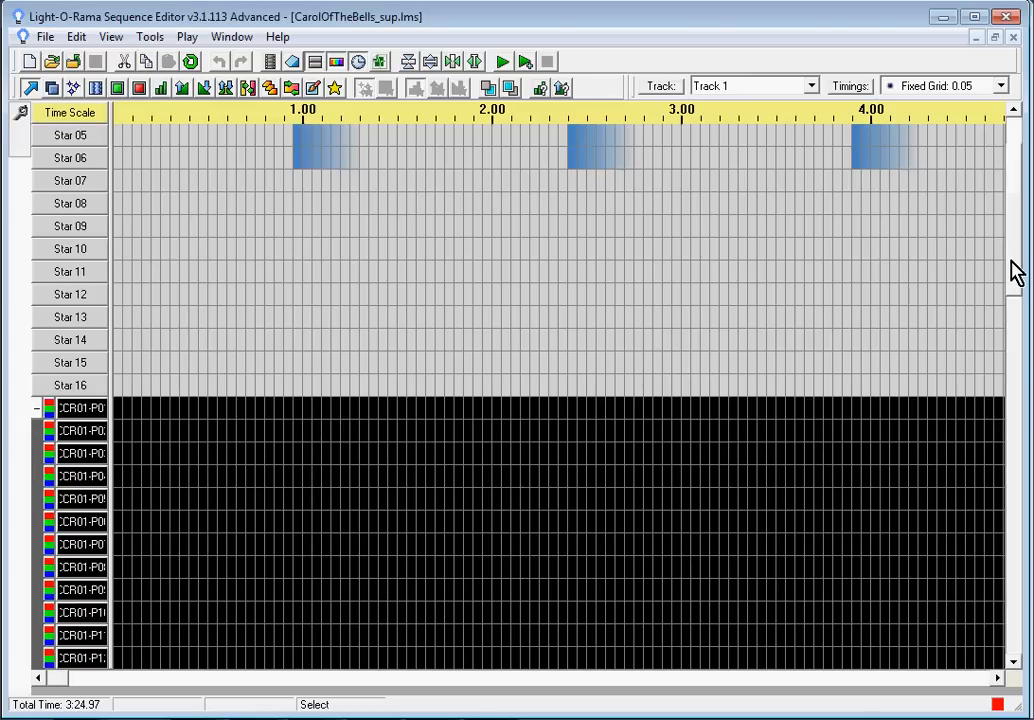
left_click_drag(1015, 277, 1025, 226)
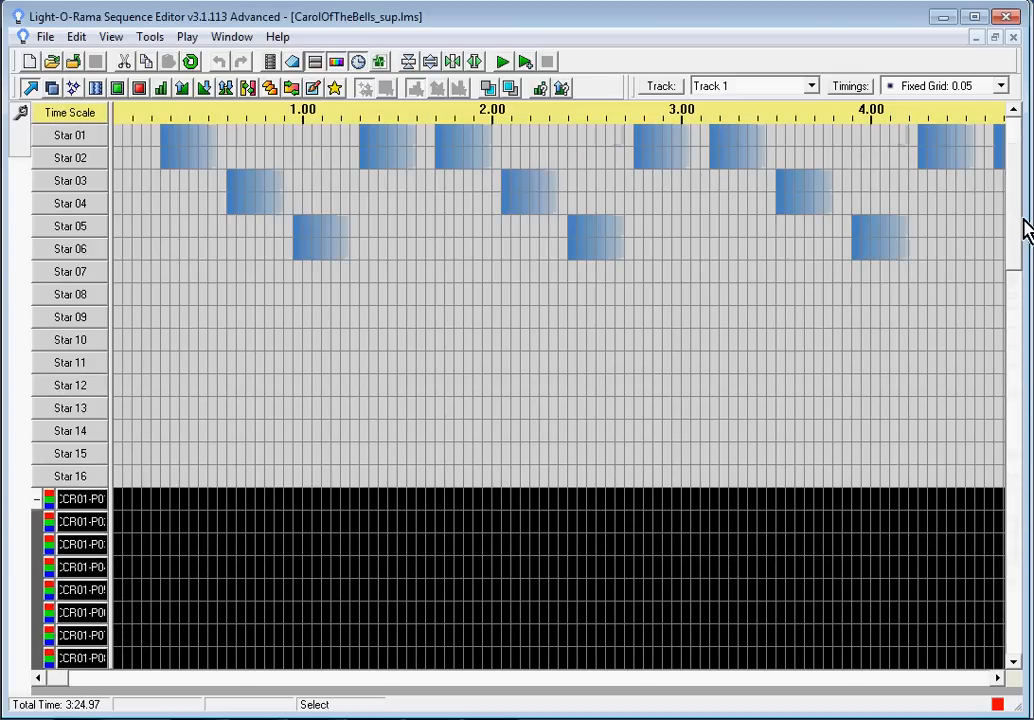
left_click(36, 500)
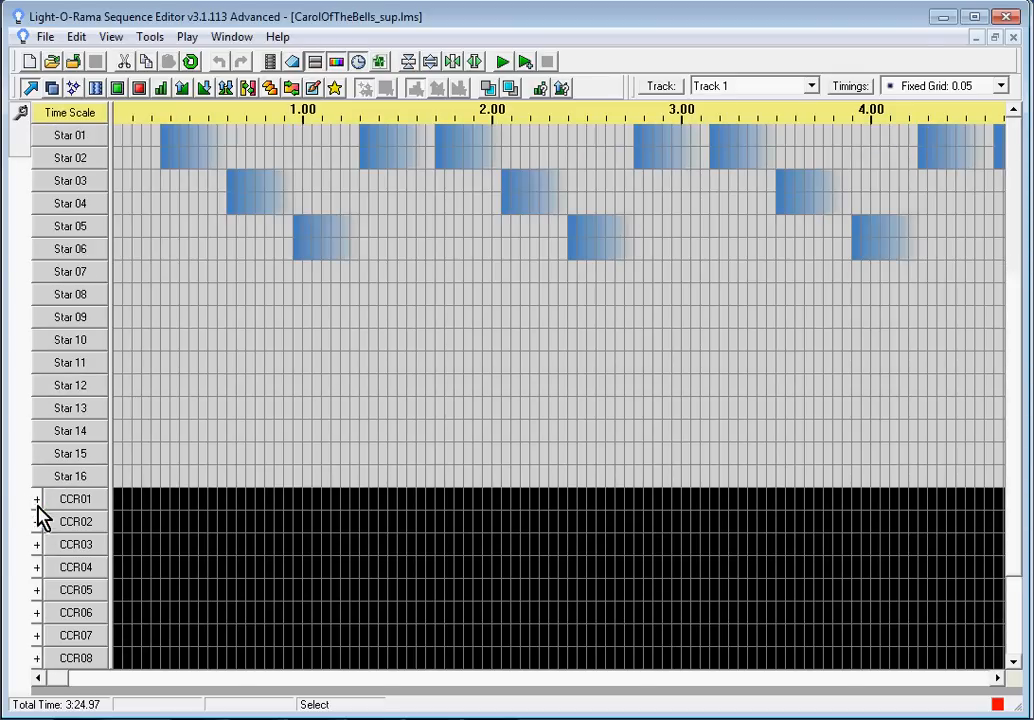
Expand the CCR02 group and examine the color effects on its pixel channels between about 6 and 10 seconds
left_click(36, 521)
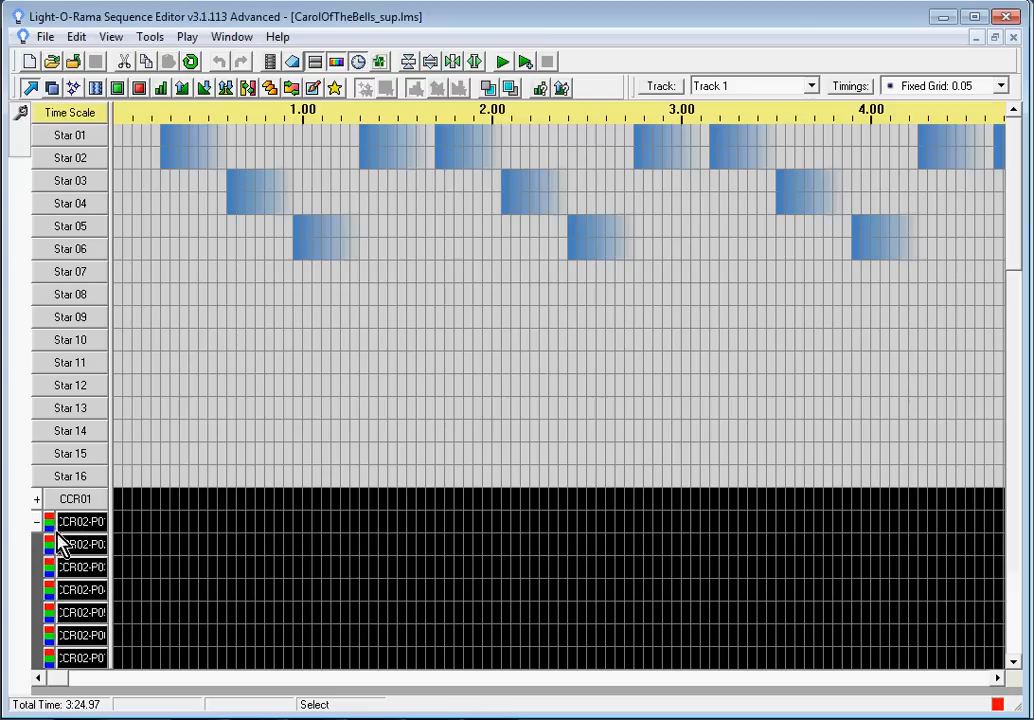
left_click_drag(1017, 256, 1028, 370)
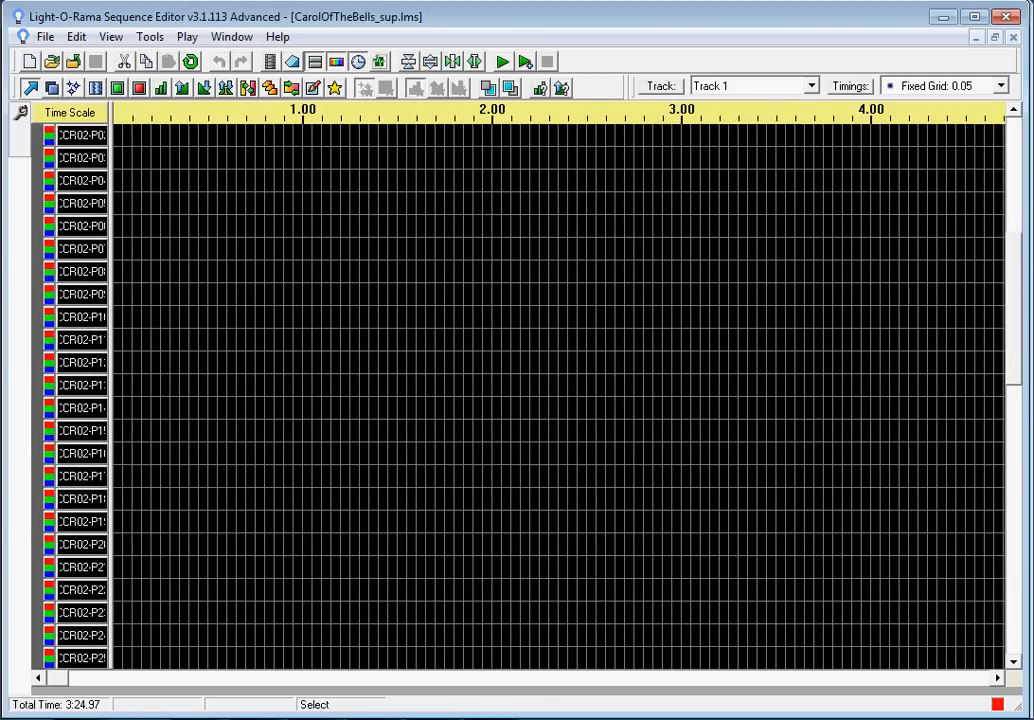
mouse_move(68, 688)
left_mouse_down()
mouse_move(104, 685)
mouse_move(88, 688)
left_mouse_up()
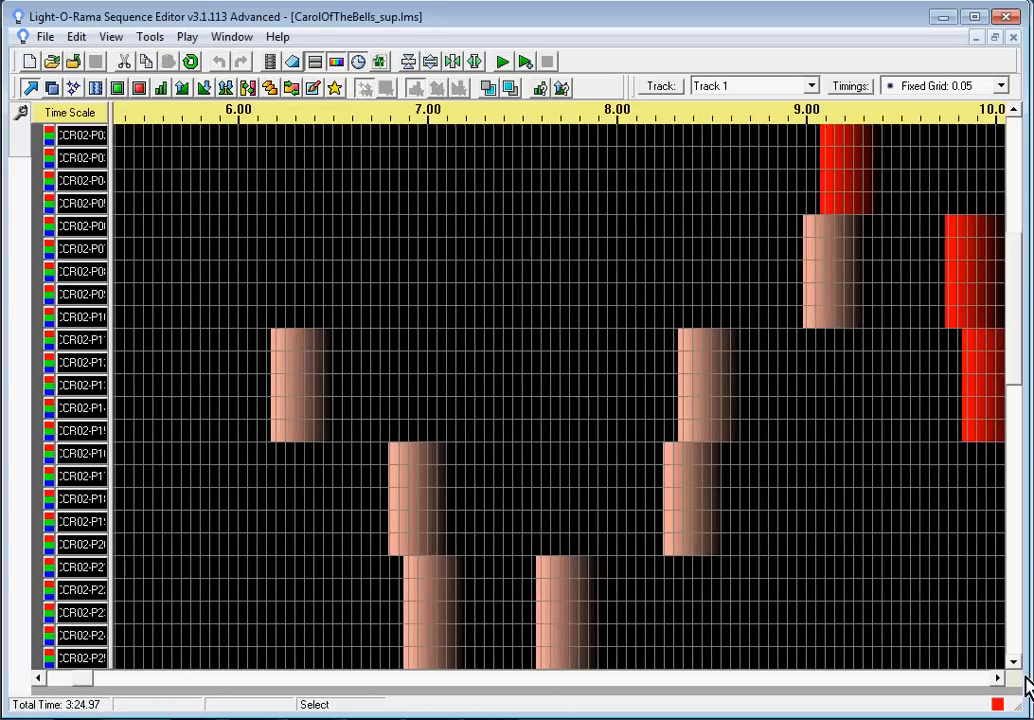
left_click(1012, 661)
left_click(1012, 661)
left_click(1012, 661)
left_click(1012, 661)
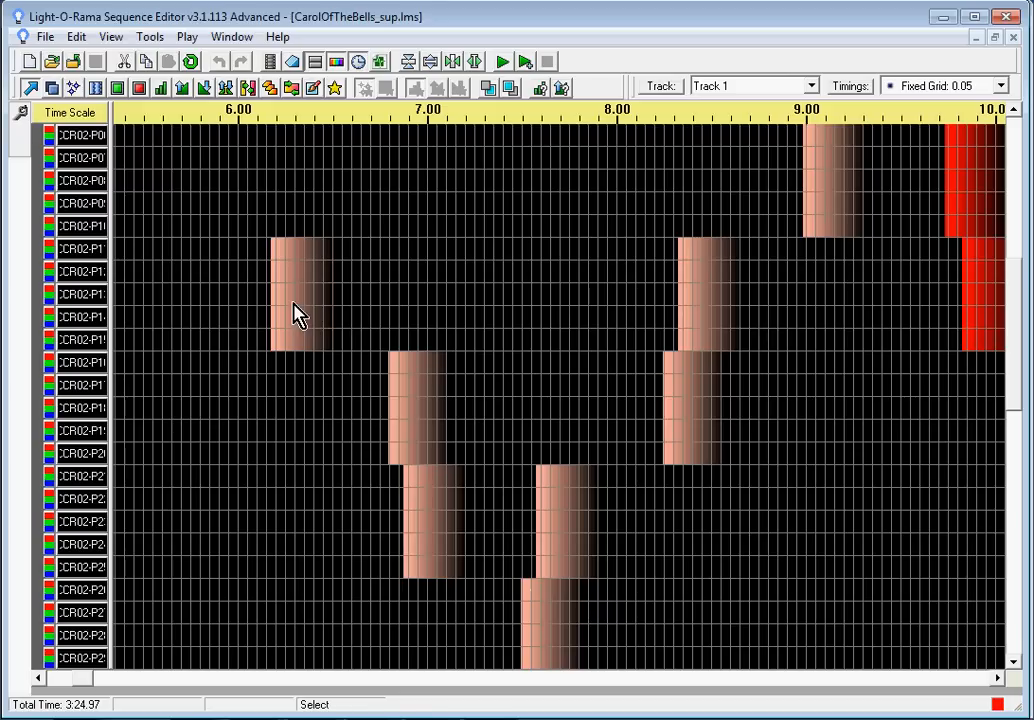
mouse_move(393, 377)
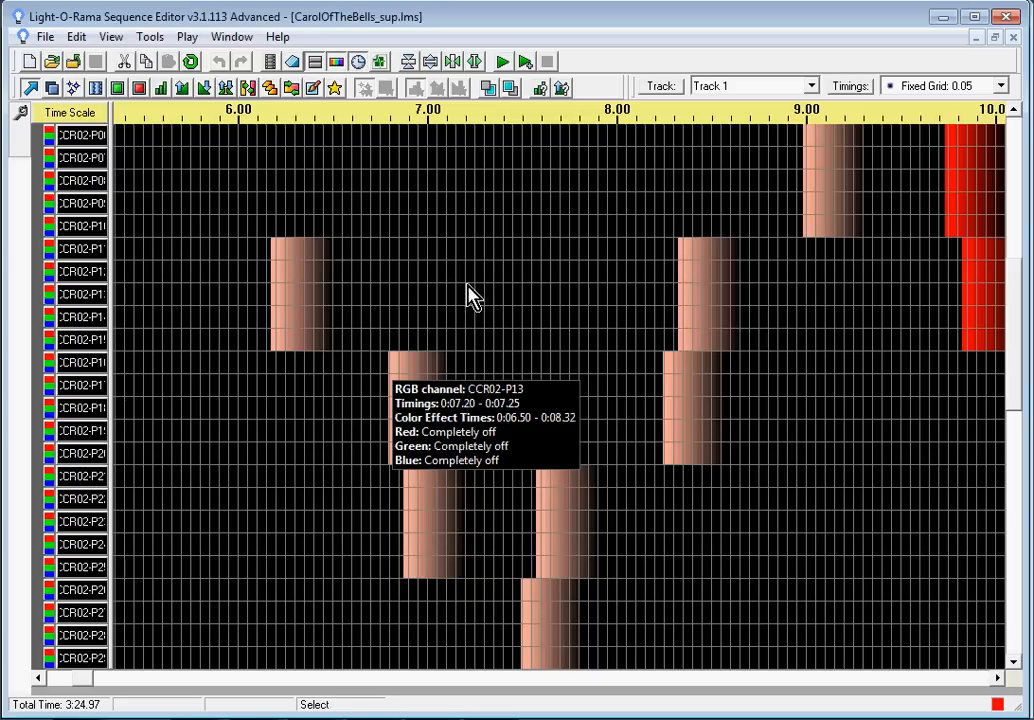
left_click(255, 455)
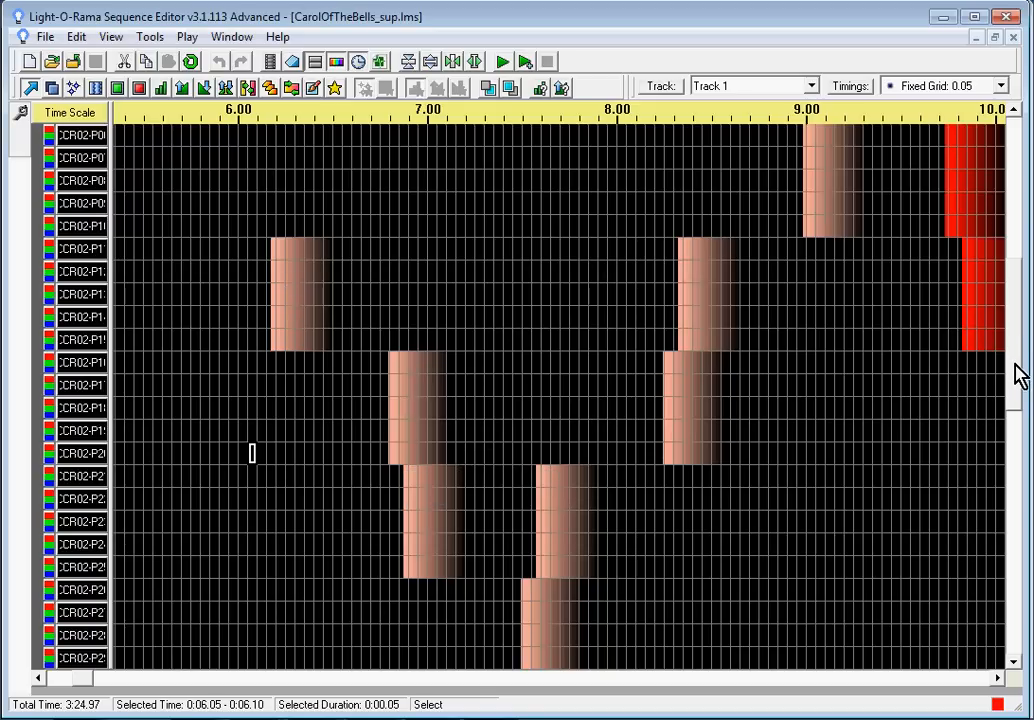
Collapse the CCR02 group and review the Star channels together with the collapsed CCR groups
left_click_drag(1018, 378, 1015, 286)
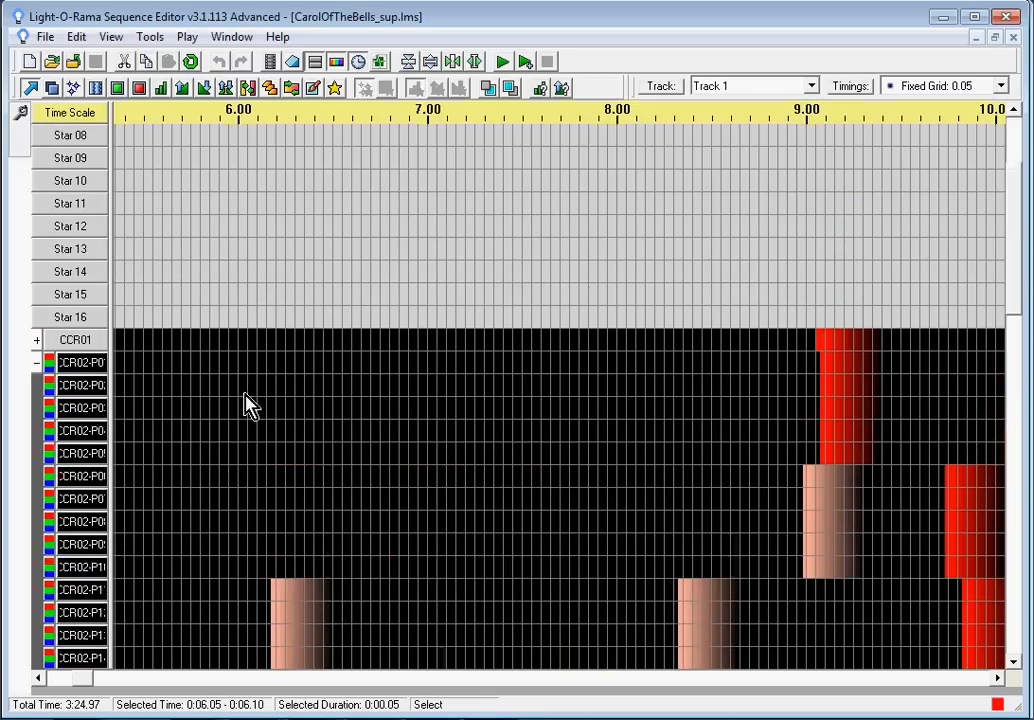
left_click(37, 363)
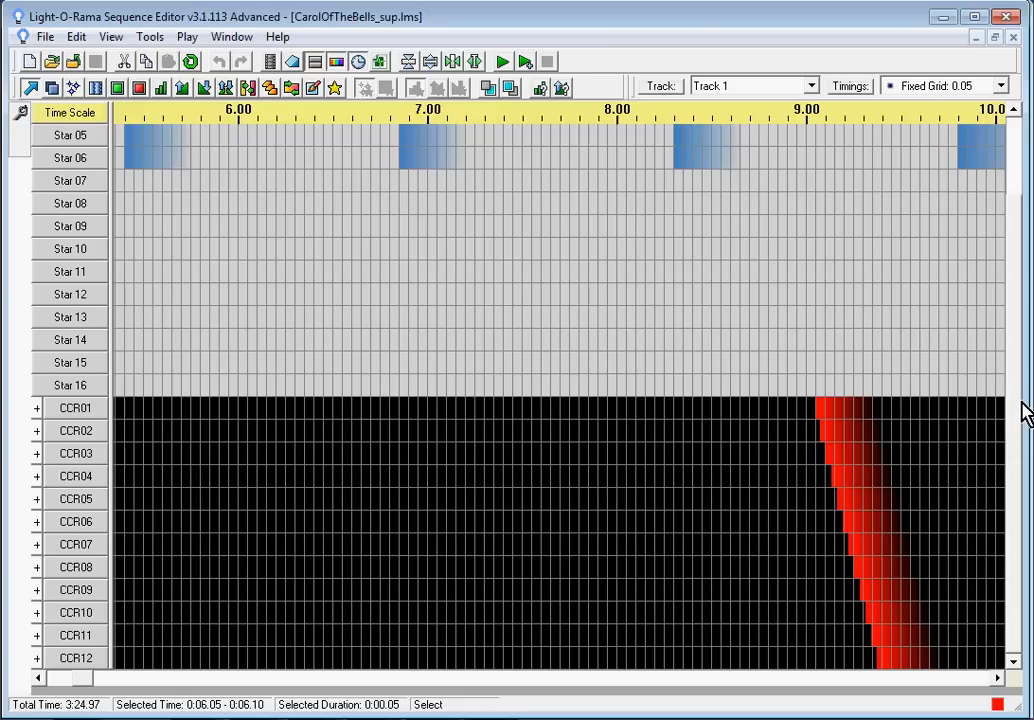
scroll(1020, 395, "up", 2)
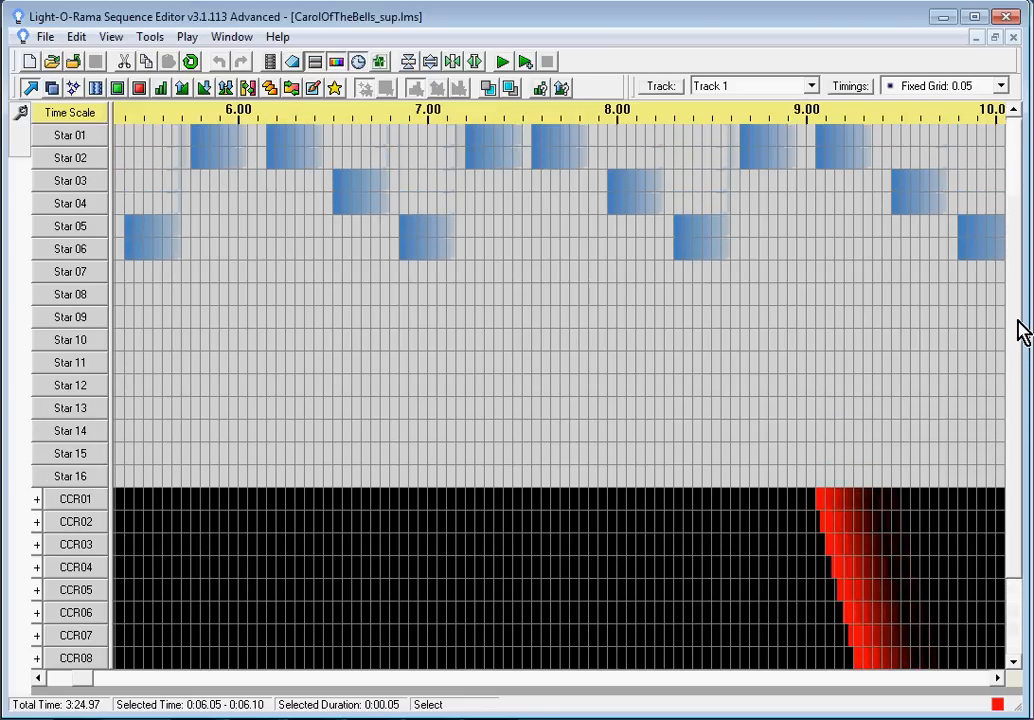
scroll(1020, 332, "down", 2)
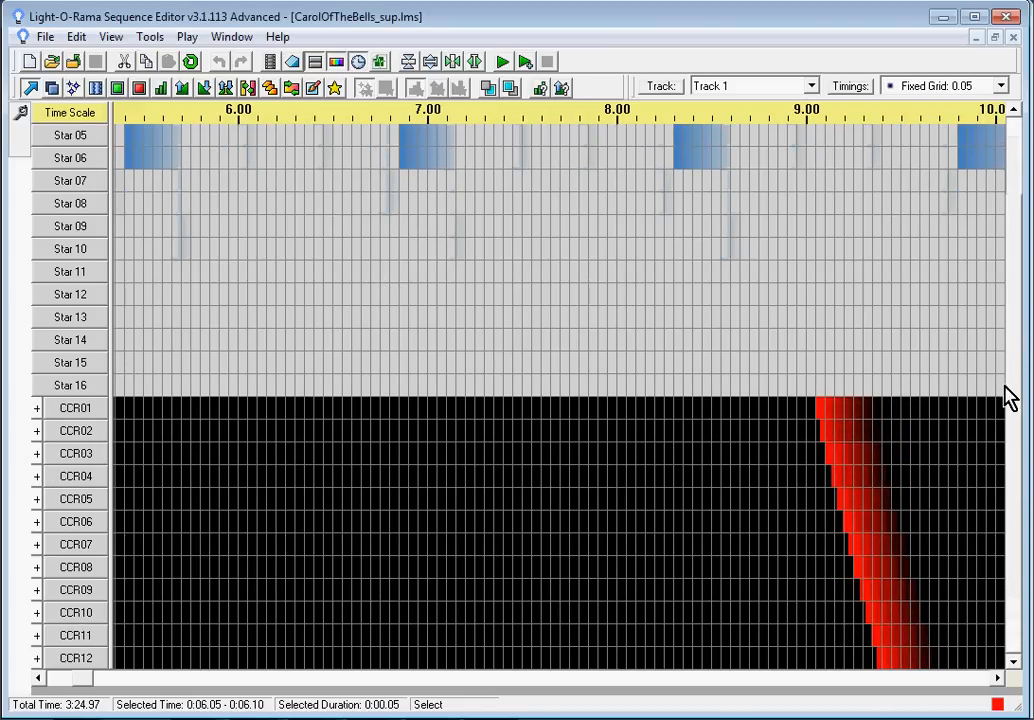
scroll(1015, 400, "up", 2)
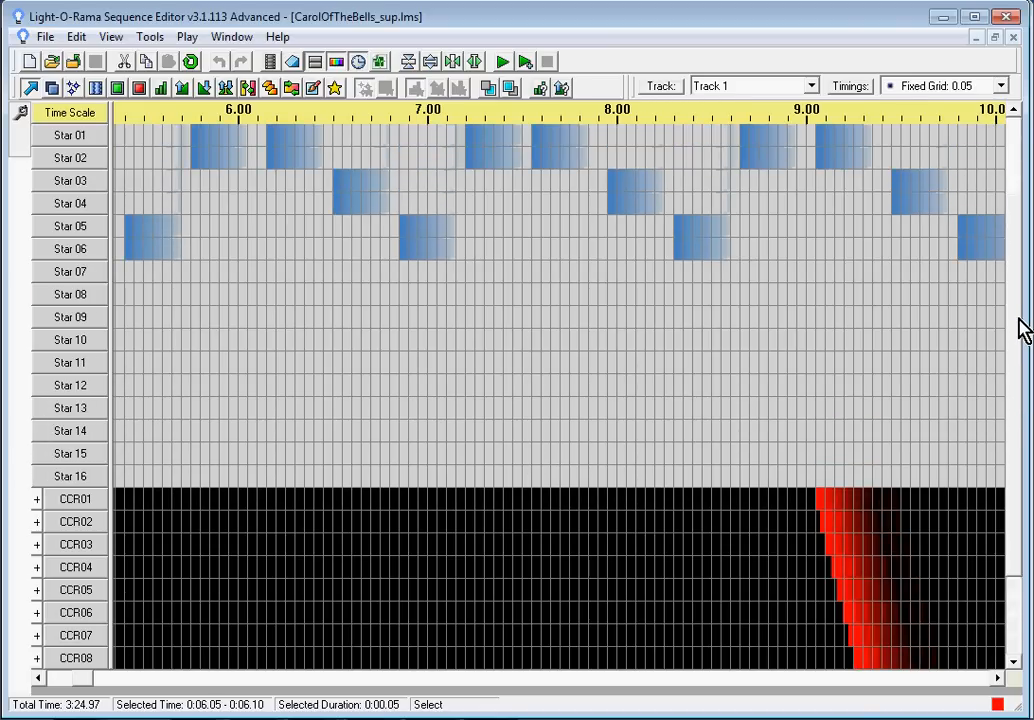
mouse_move(519, 374)
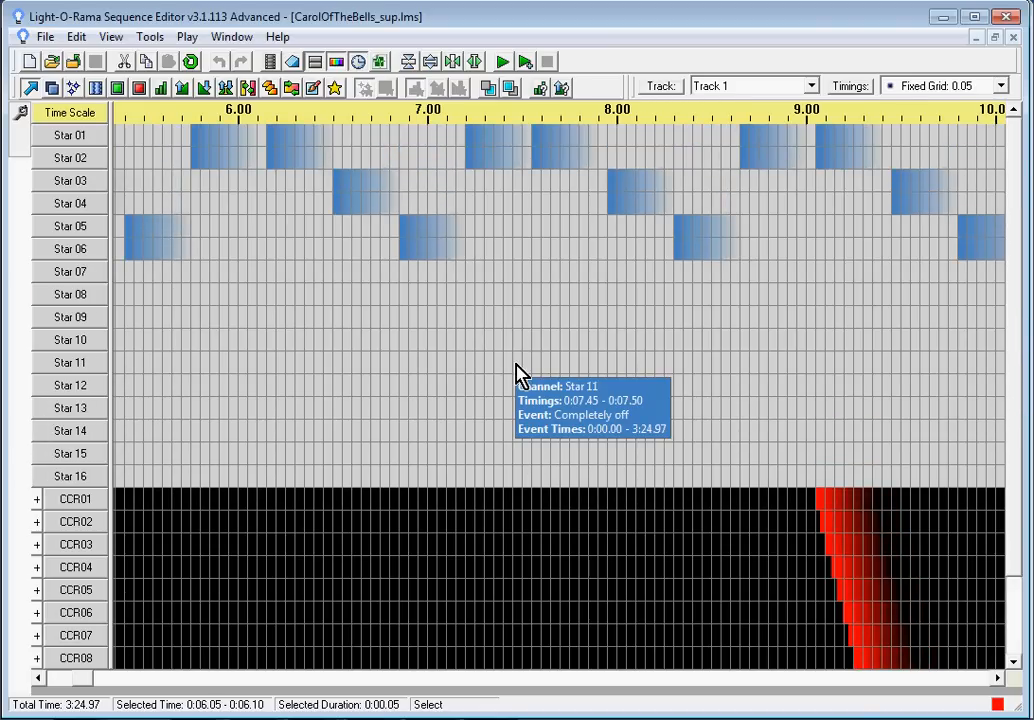
Play the sequence and stop it, return to the start of the timeline, and play the opening seconds again
left_click(505, 68)
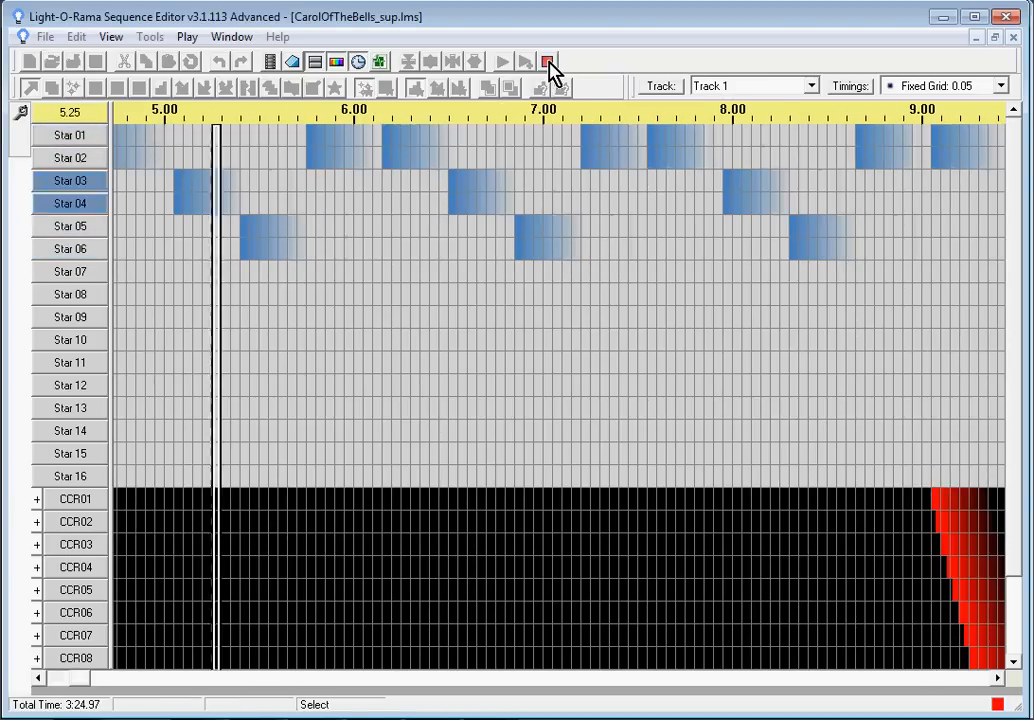
left_click(549, 63)
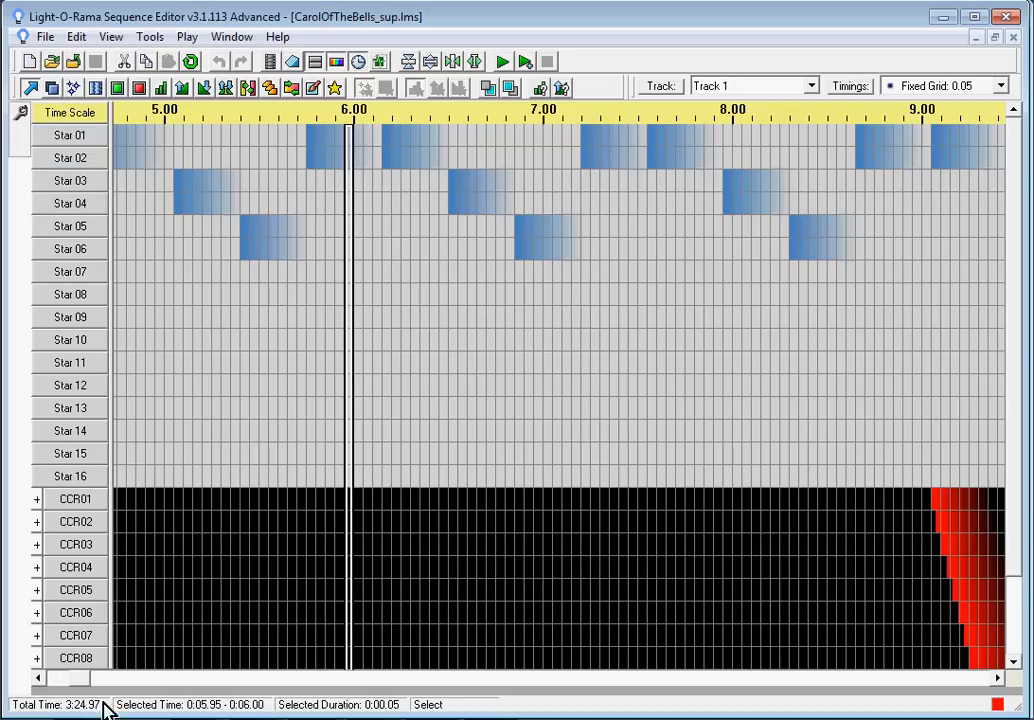
left_click_drag(85, 690, 60, 690)
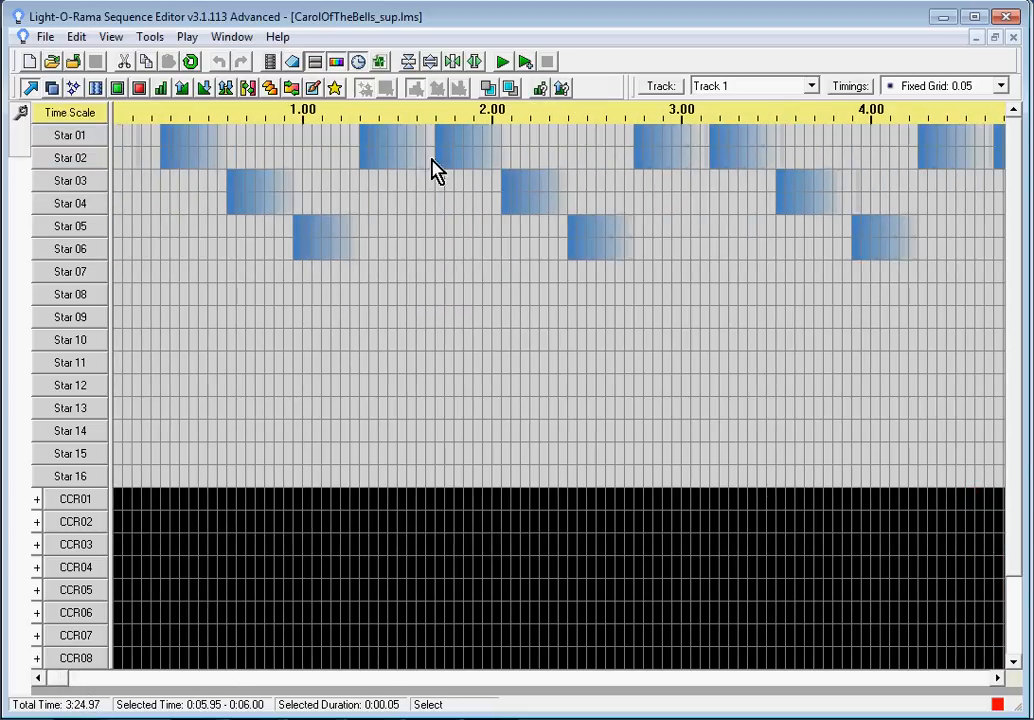
left_click(503, 63)
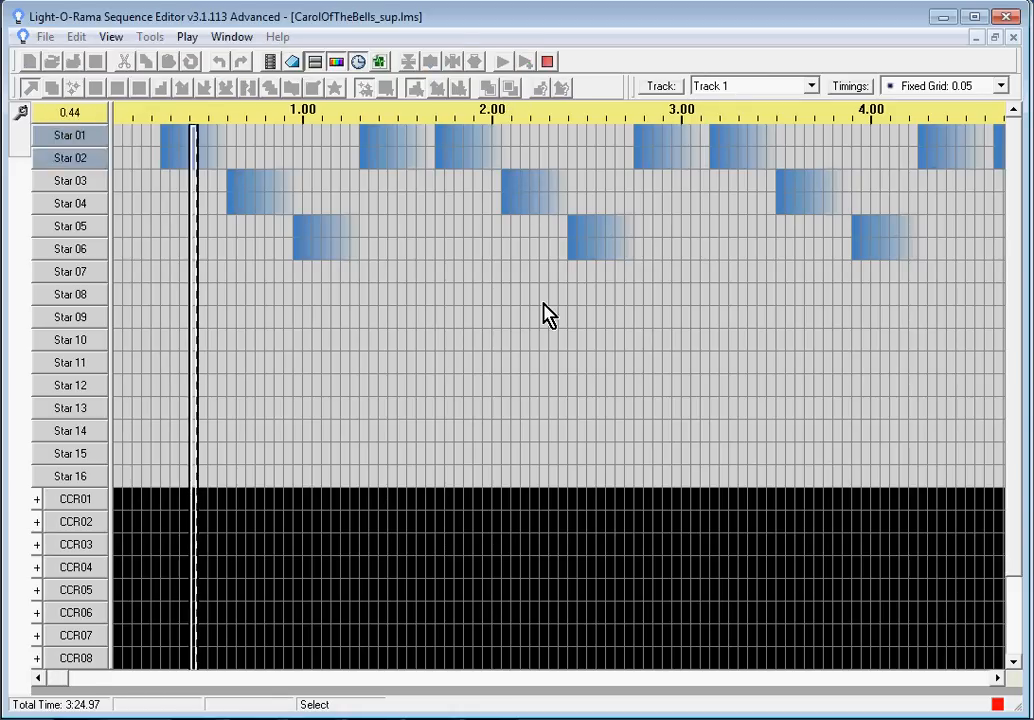
left_click(548, 63)
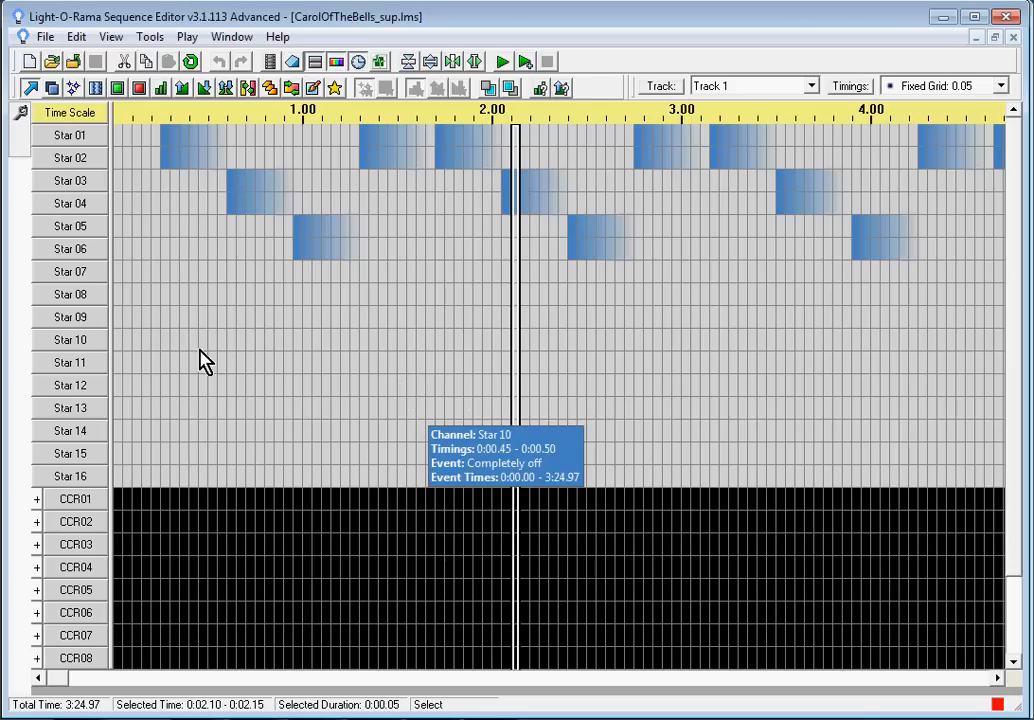
left_click(295, 381)
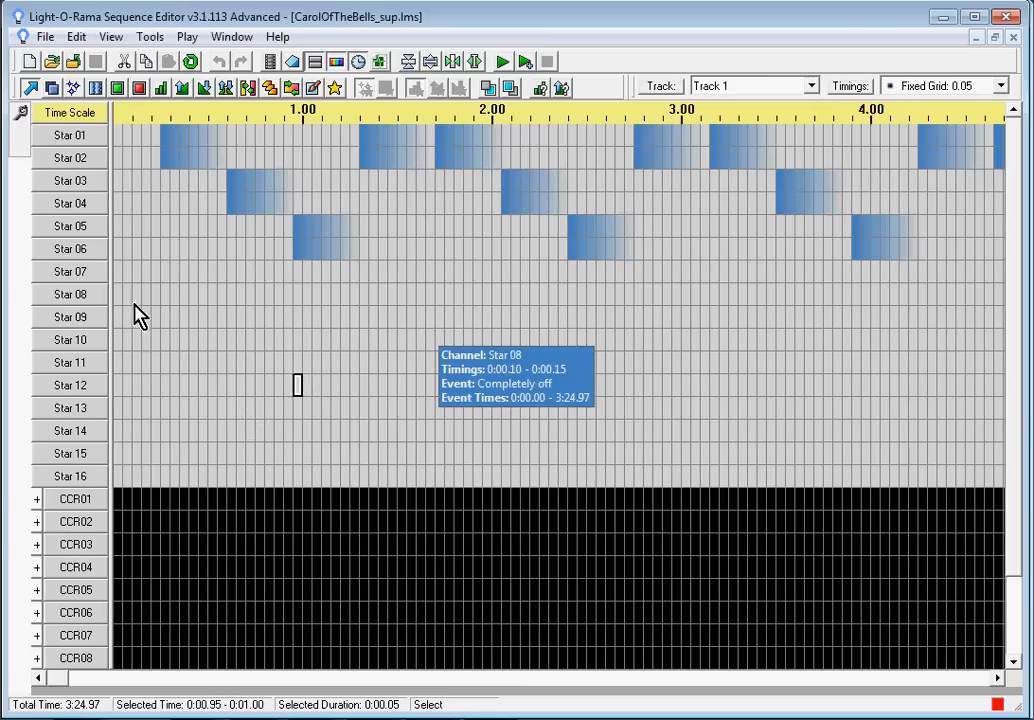
left_click(160, 360)
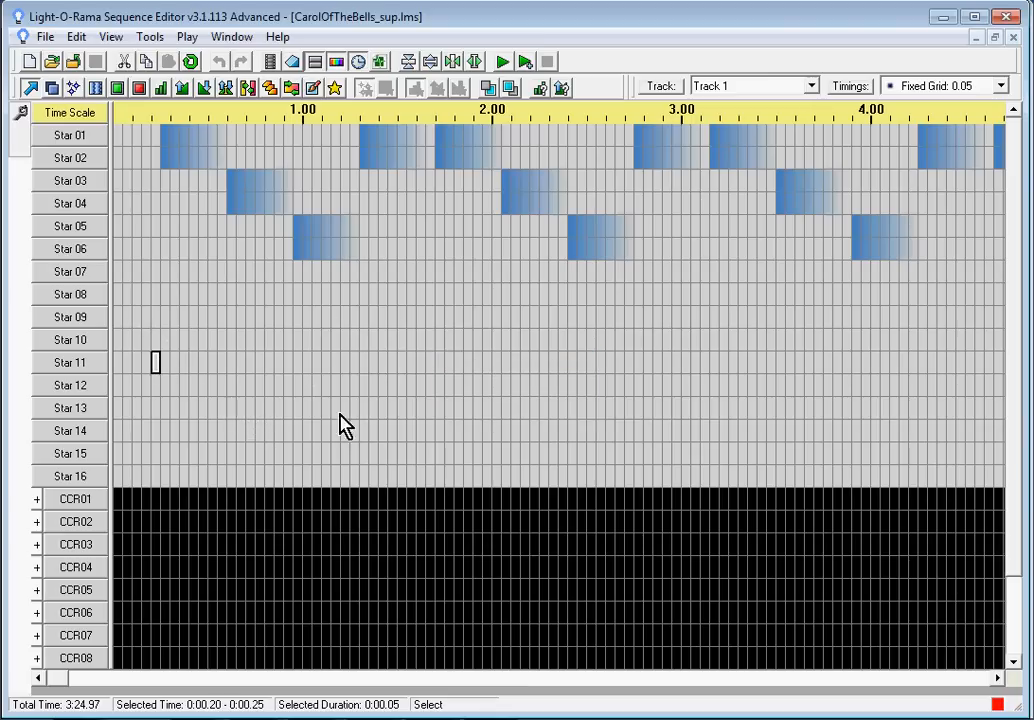